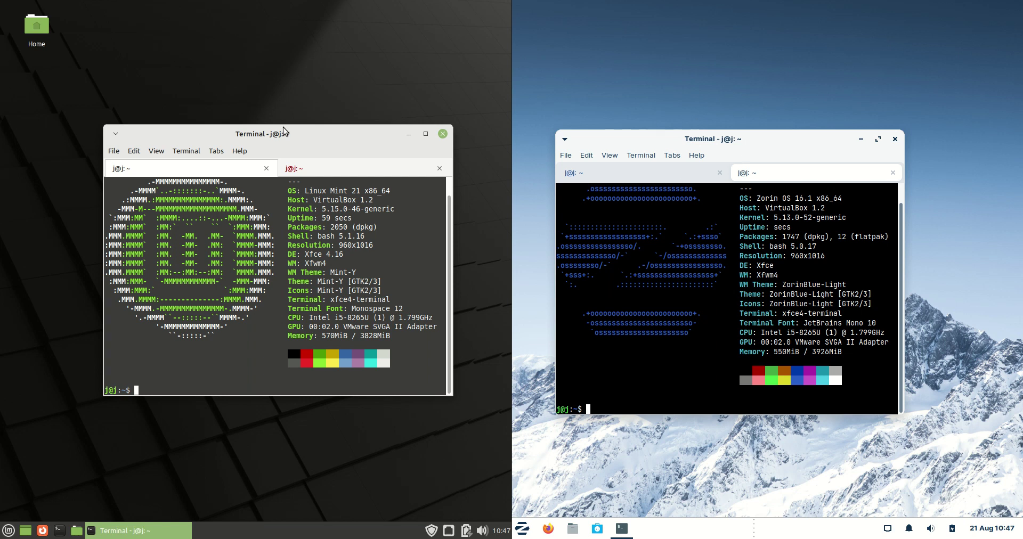
- Position the Mint and Zorin neofetch terminals, then open and close both application menus
left_click_drag(280, 135, 248, 134)
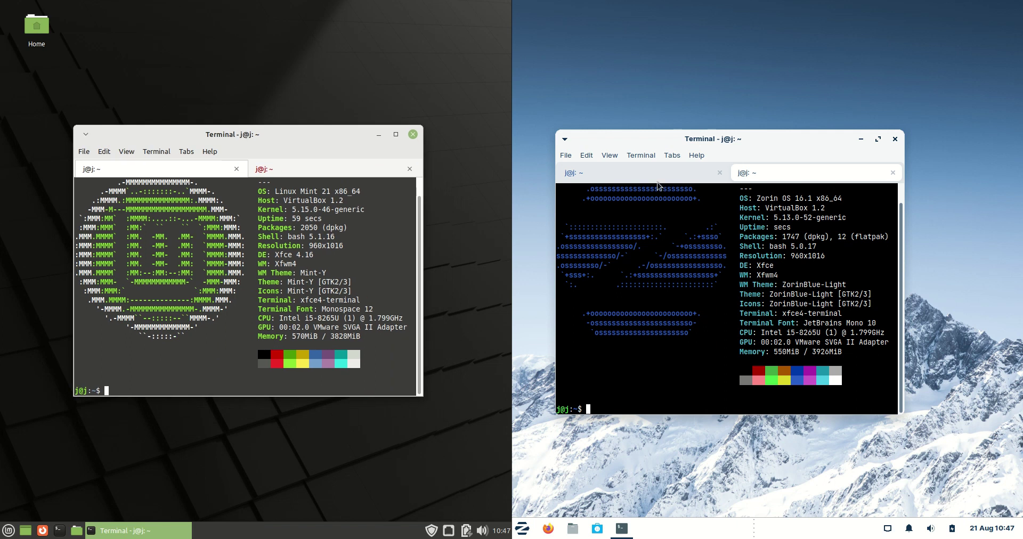
left_click_drag(717, 137, 736, 140)
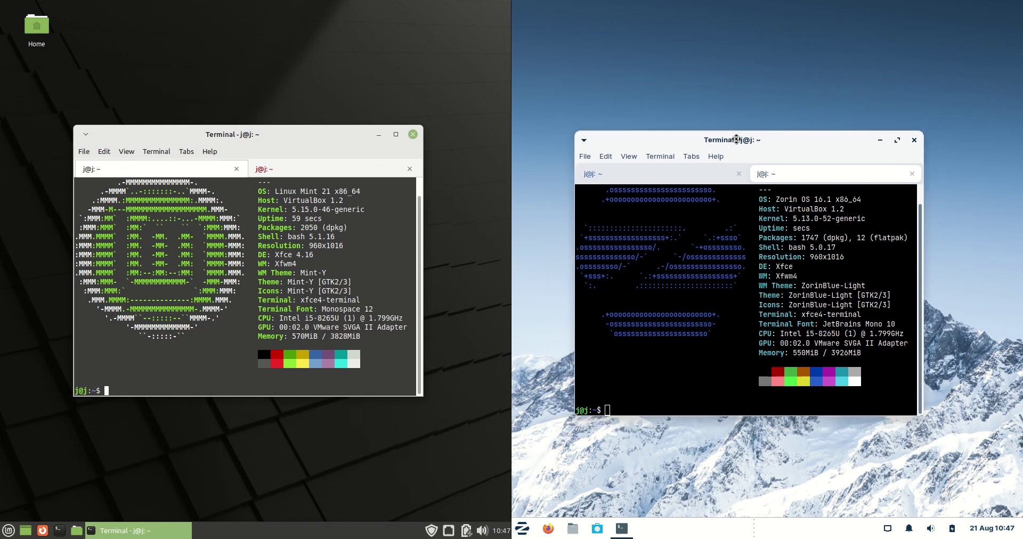
left_click(522, 529)
left_click(9, 531)
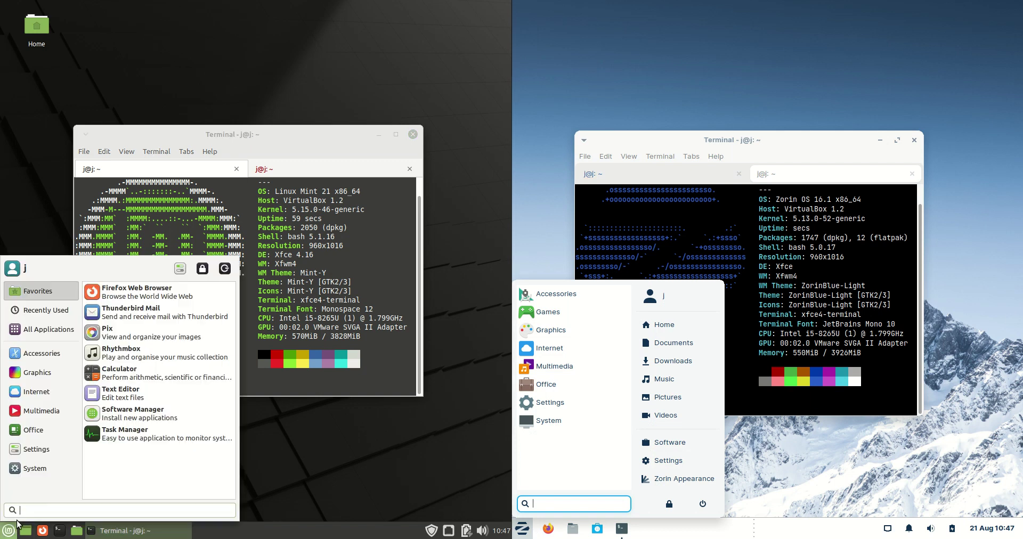
left_click(367, 433)
left_click(312, 144)
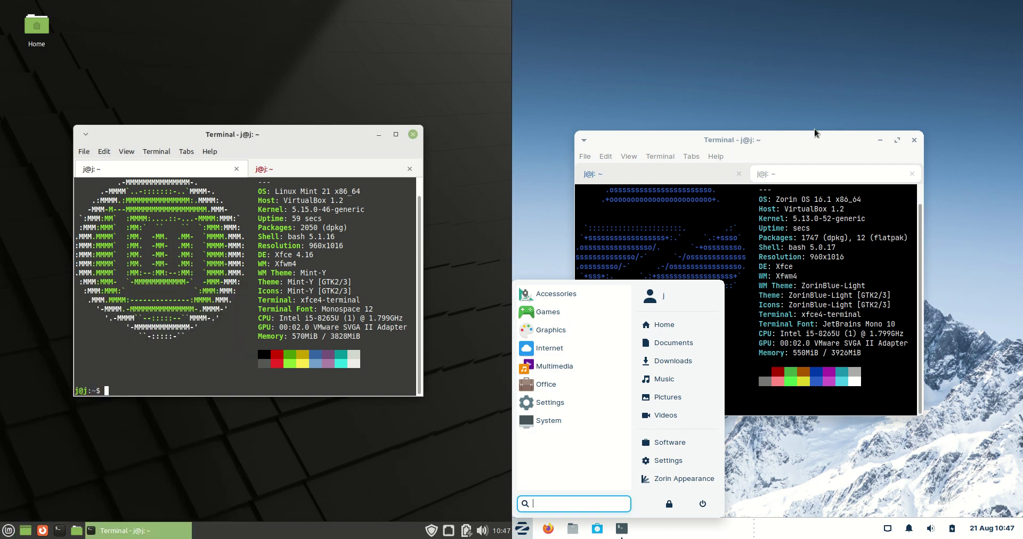
left_click(710, 139)
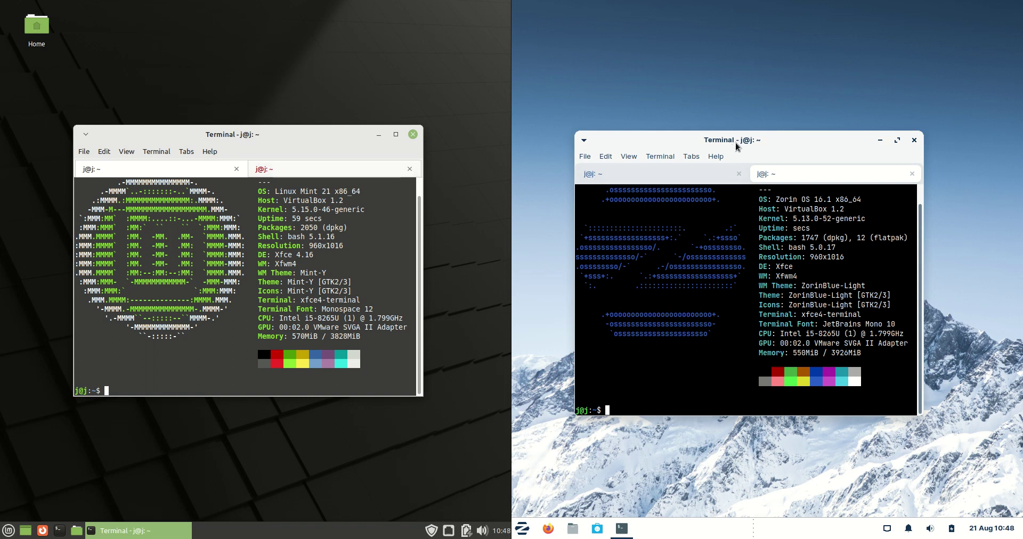
- Reopen and close both application menus, then raise both terminals slightly for a neat layout
left_click(7, 530)
left_click(522, 528)
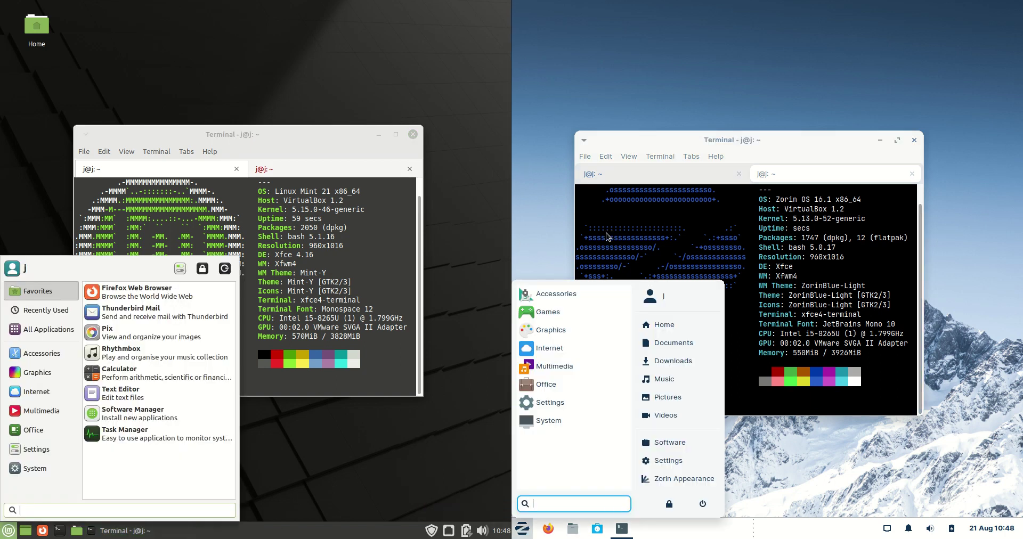
left_click(456, 155)
left_click_drag(299, 136, 304, 120)
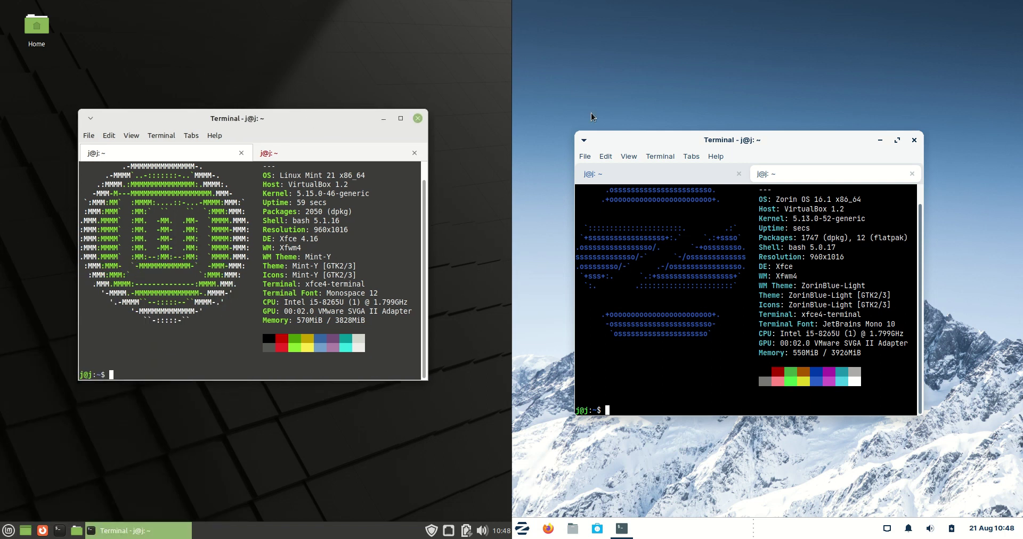
left_click_drag(705, 145, 695, 123)
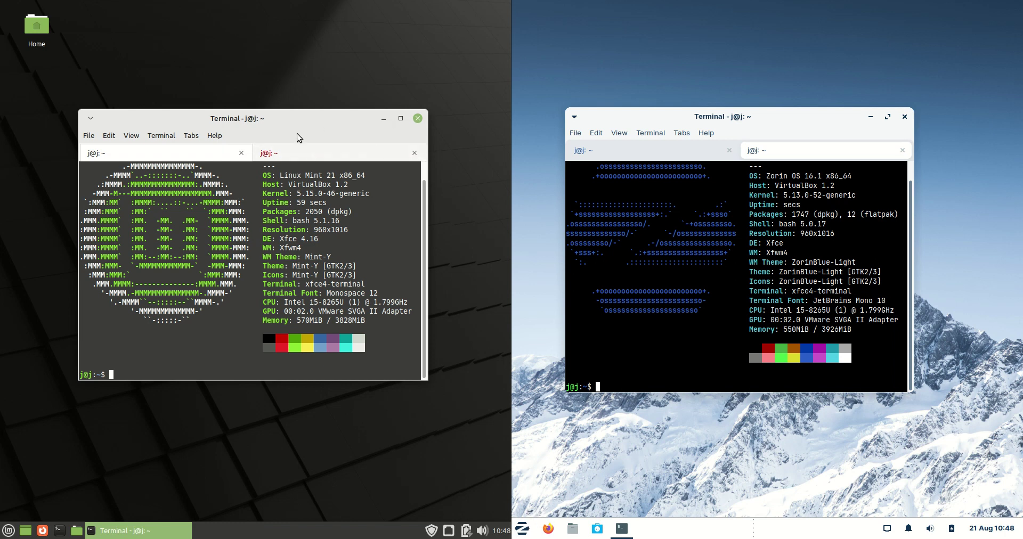
- Switch both terminals to their htop sessions and fine-tune the Mint htop window's position
left_click(311, 154)
left_click(689, 147)
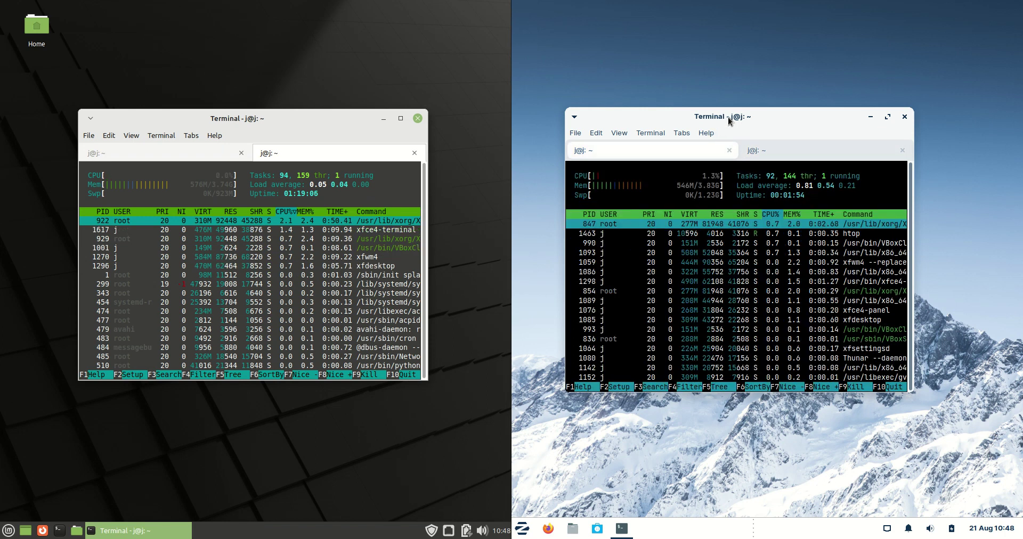
left_click_drag(727, 117, 721, 122)
left_click_drag(335, 112, 359, 139)
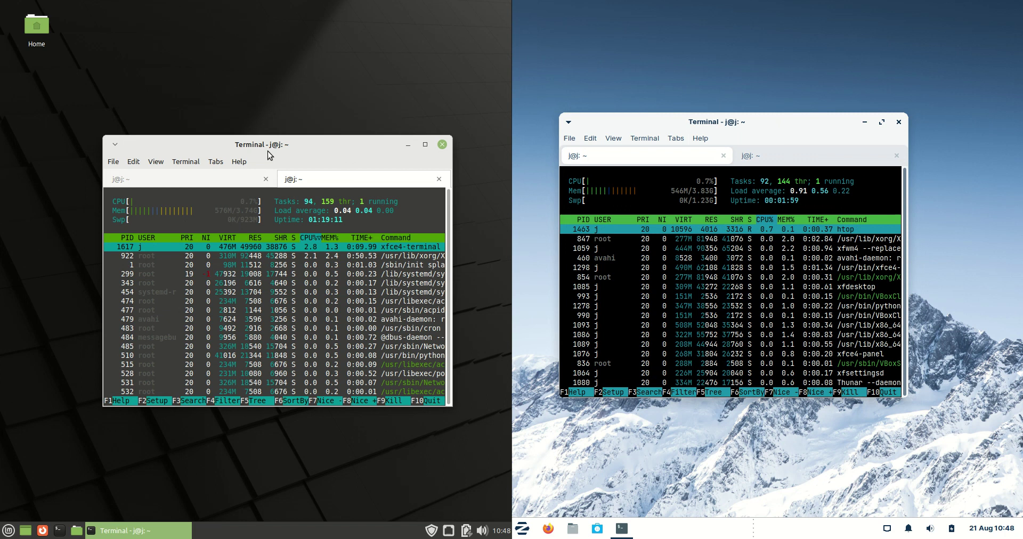
left_click_drag(273, 150, 286, 139)
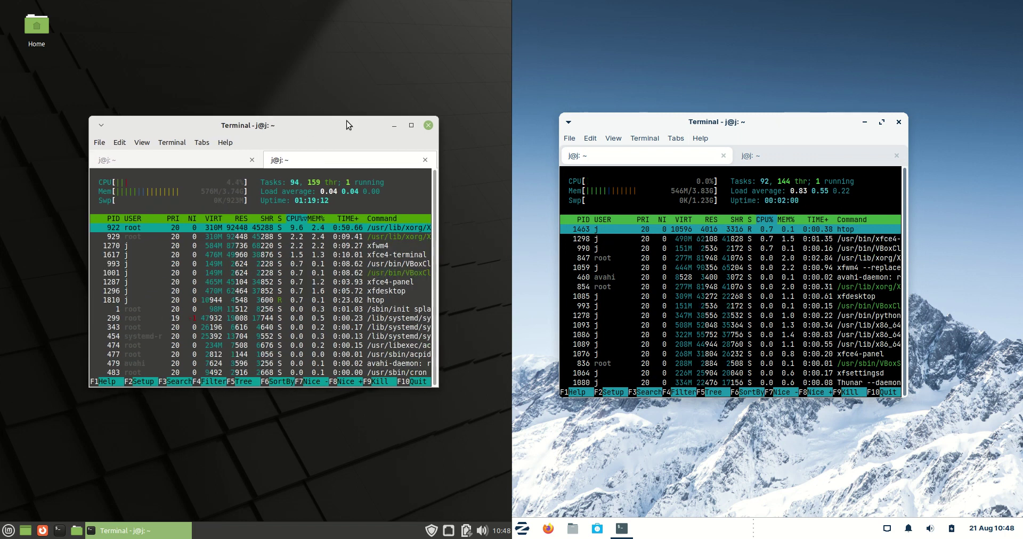
left_click_drag(346, 121, 339, 116)
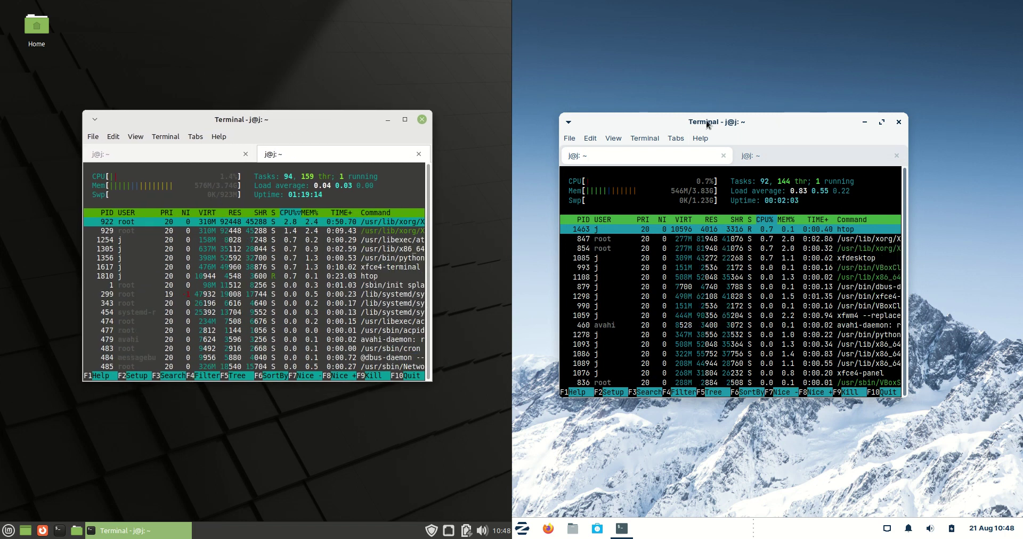
- Reposition the Zorin htop window, then briefly open and close the Zorin menu
left_click_drag(705, 114, 724, 134)
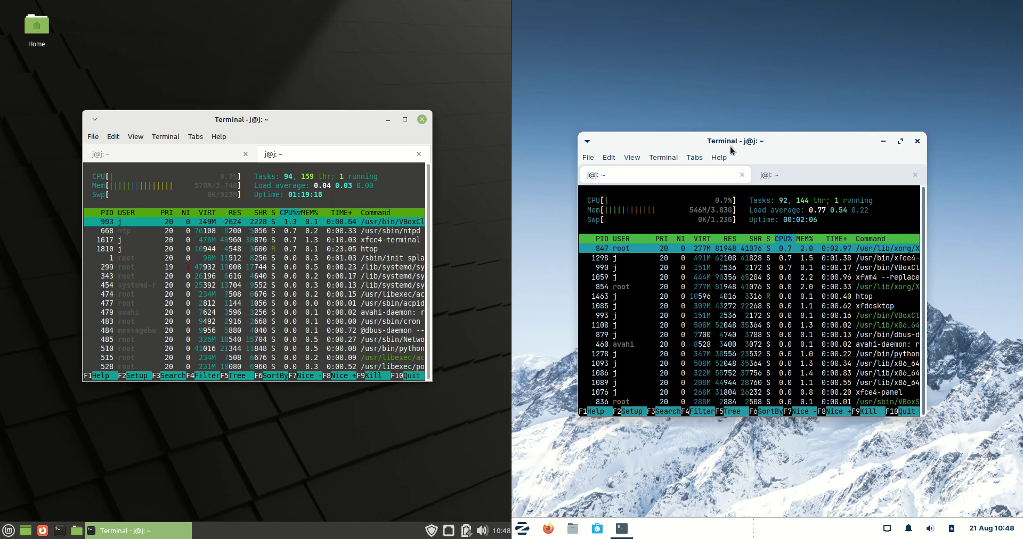
mouse_move(736, 147)
left_mouse_down()
mouse_move(728, 152)
mouse_move(744, 144)
left_mouse_up()
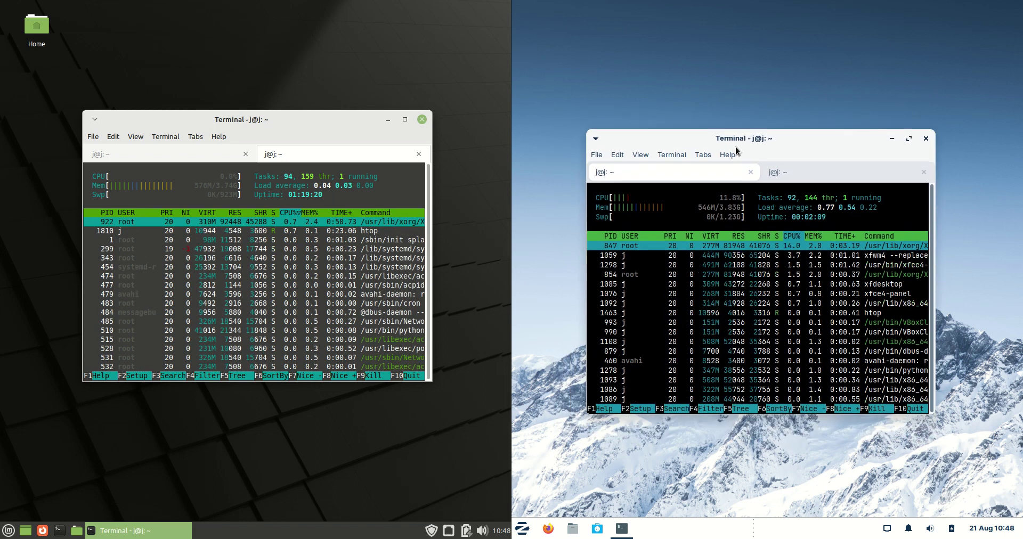
left_click(522, 529)
left_click(522, 529)
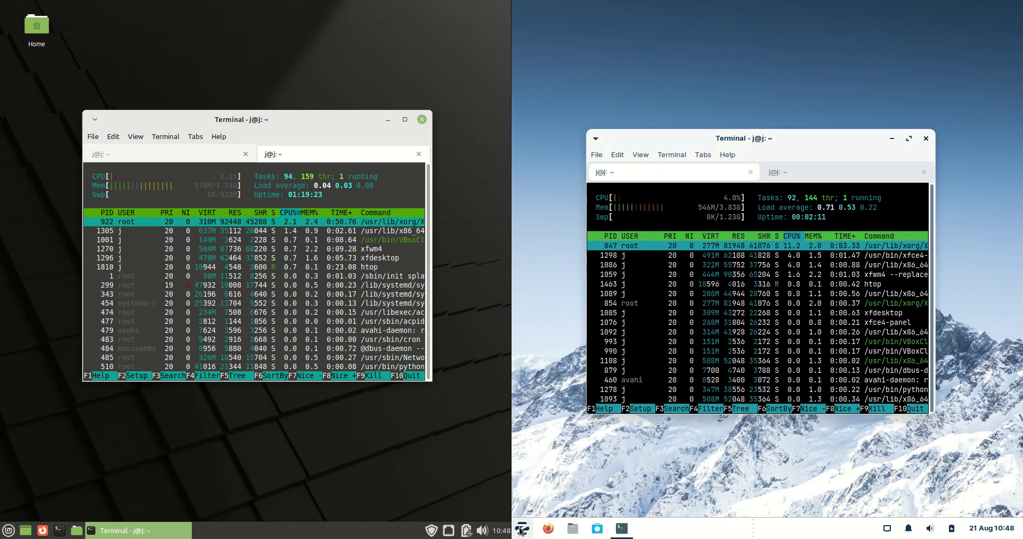
- Minimise the Mint and Zorin terminals and open both application menus
left_click(392, 118)
left_click(891, 138)
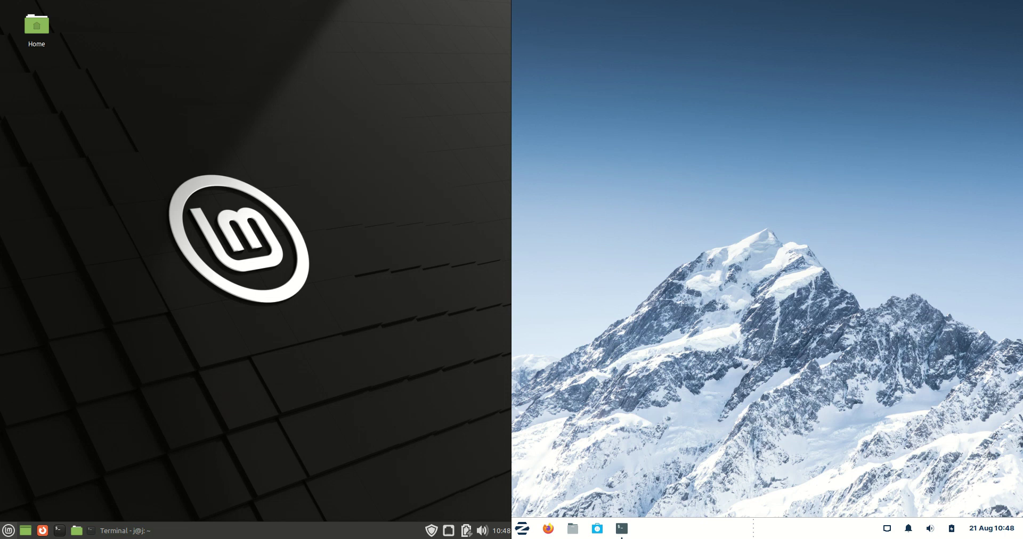
left_click(8, 530)
left_click(522, 528)
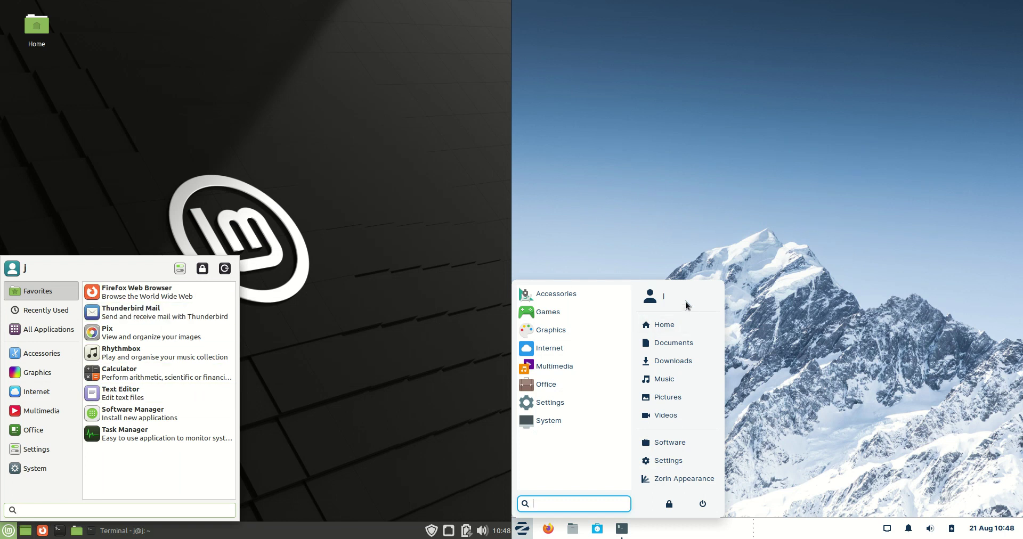
- Open and close Documents from the Zorin menu, test its search with 'sdfbgsdfgsdfg', then close the menus
left_click(666, 343)
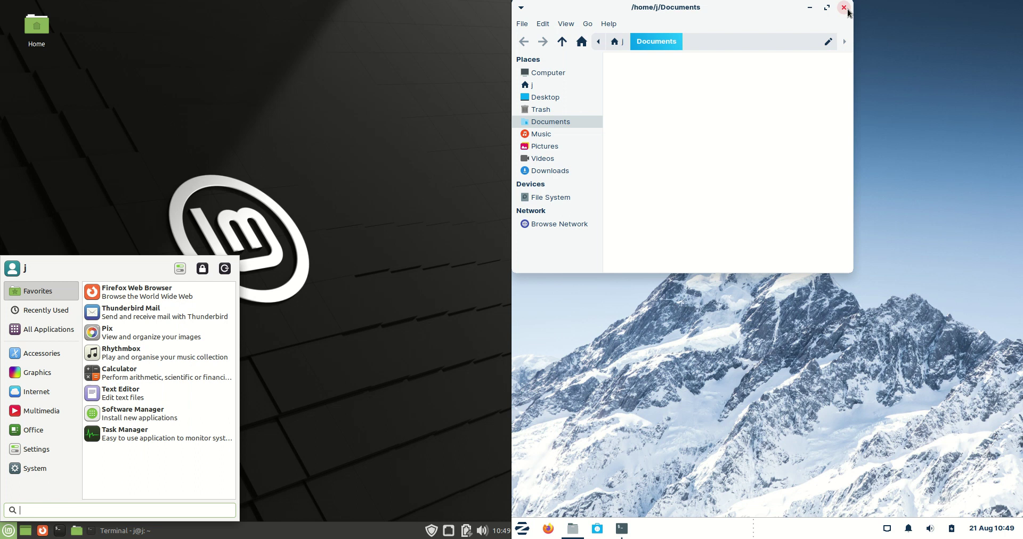
left_click(843, 7)
left_click(522, 529)
type("sdfbg")
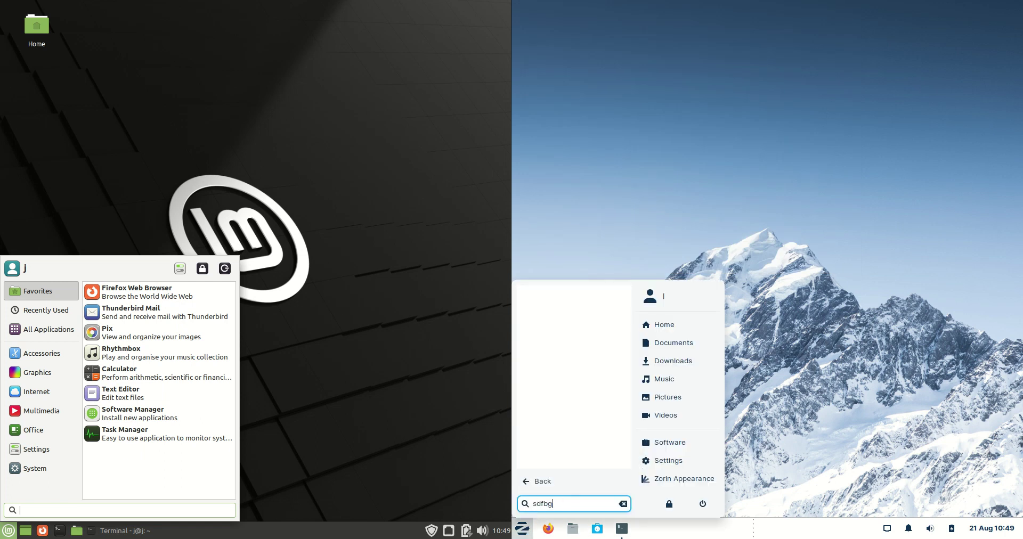
type("sdfgsdfg")
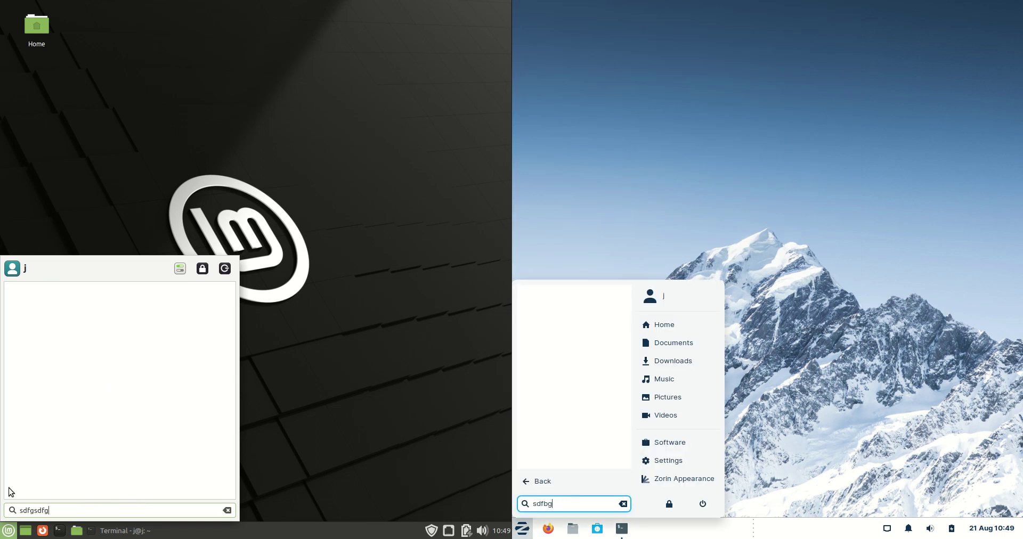
key("BackSpace")
key("BackSpace")
key("BackSpace")
key("BackSpace")
key("BackSpace")
key("BackSpace")
key("BackSpace")
key("BackSpace")
key("BackSpace")
key("BackSpace")
key("BackSpace")
key("BackSpace")
key("BackSpace")
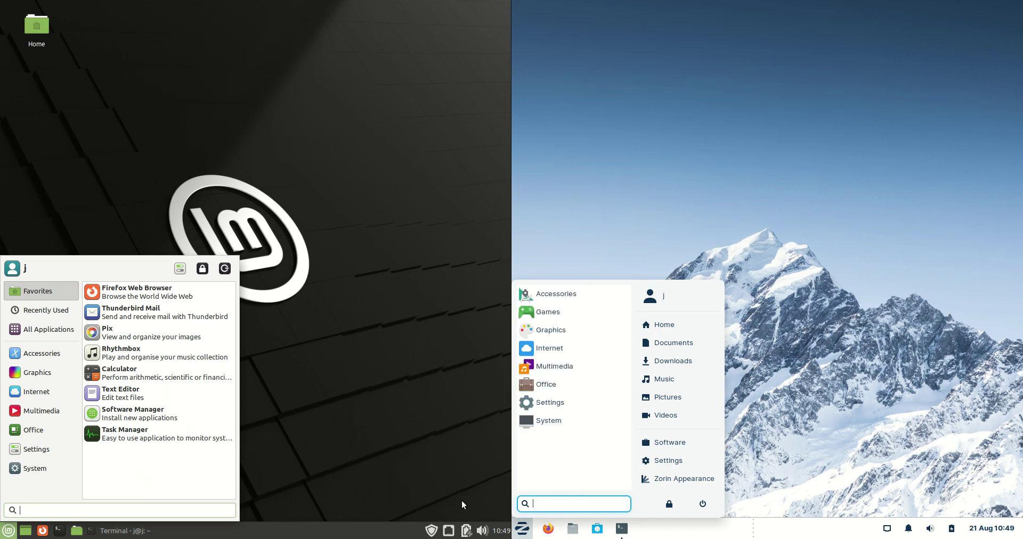
left_click(371, 419)
- Close the Zorin menu and select, deselect and box-select the Home desktop icon
left_click(807, 232)
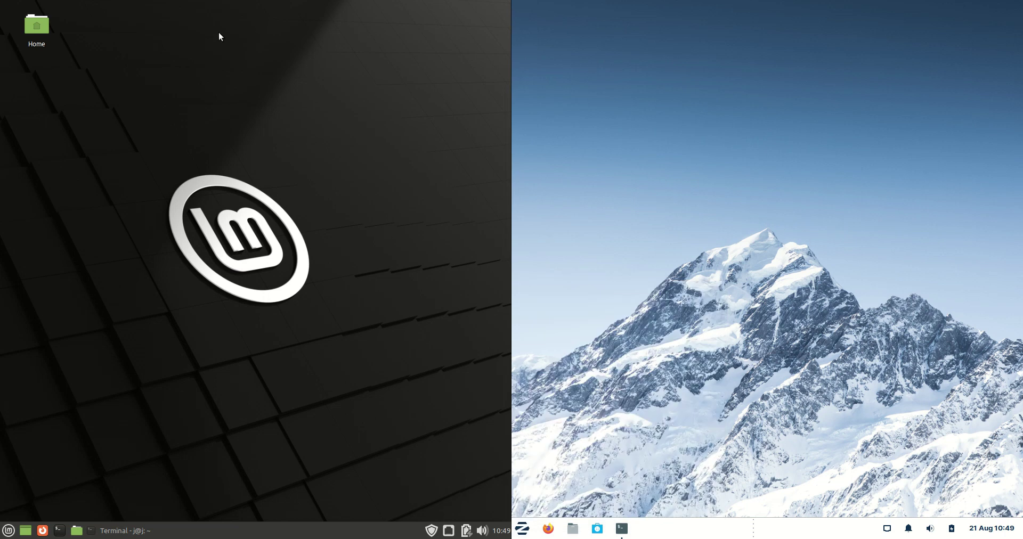
key("Down")
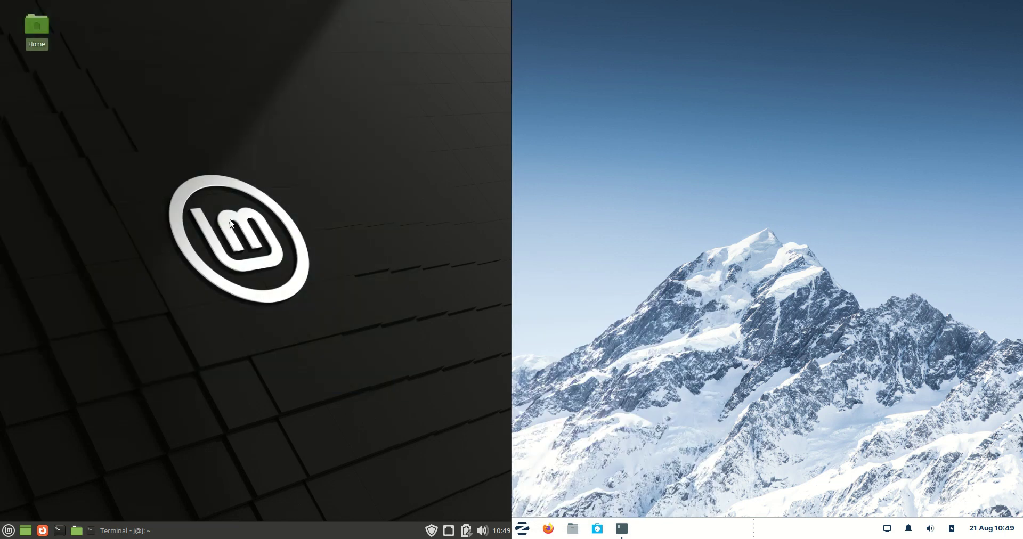
left_click(328, 246)
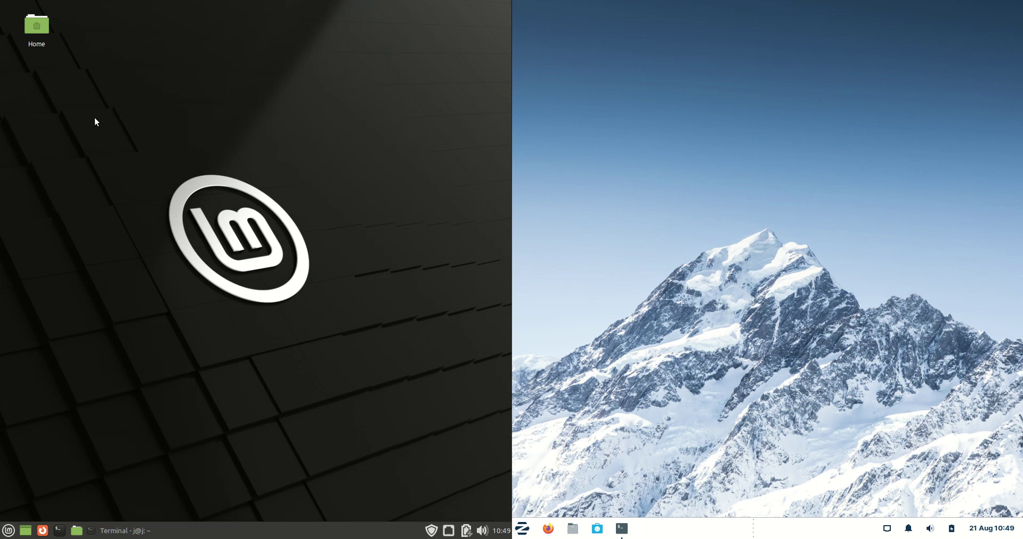
left_click_drag(96, 118, 353, 353)
left_click_drag(92, 89, 47, 35)
- Open the Mint menu and panel options, dismiss them, and bring up the Zorin menu
left_click(9, 530)
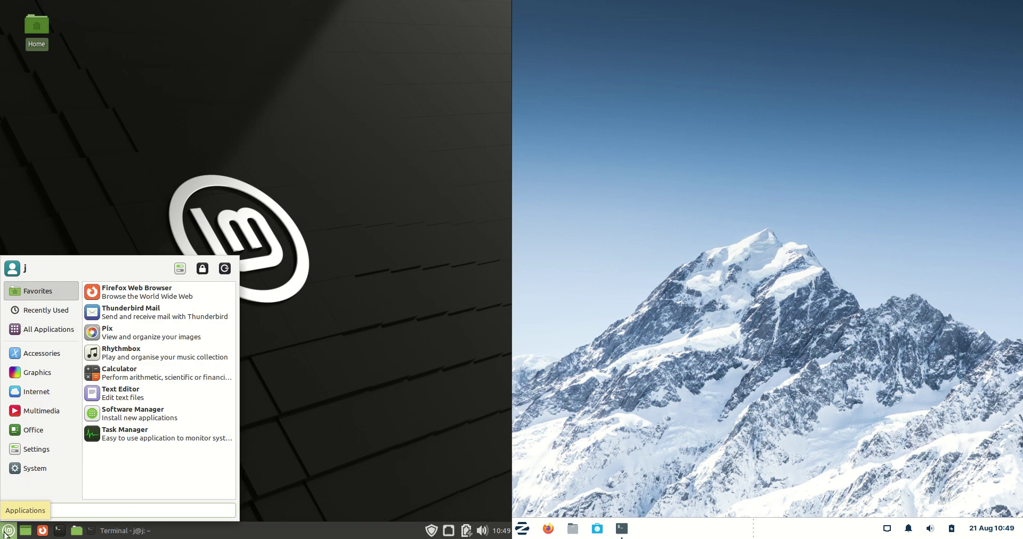
right_click(280, 528)
key("Escape")
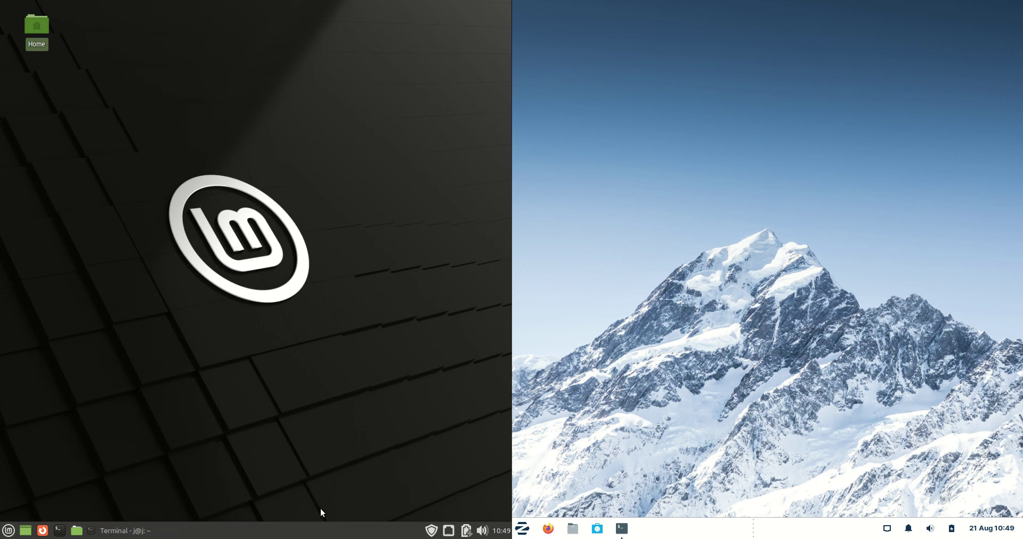
left_click(522, 528)
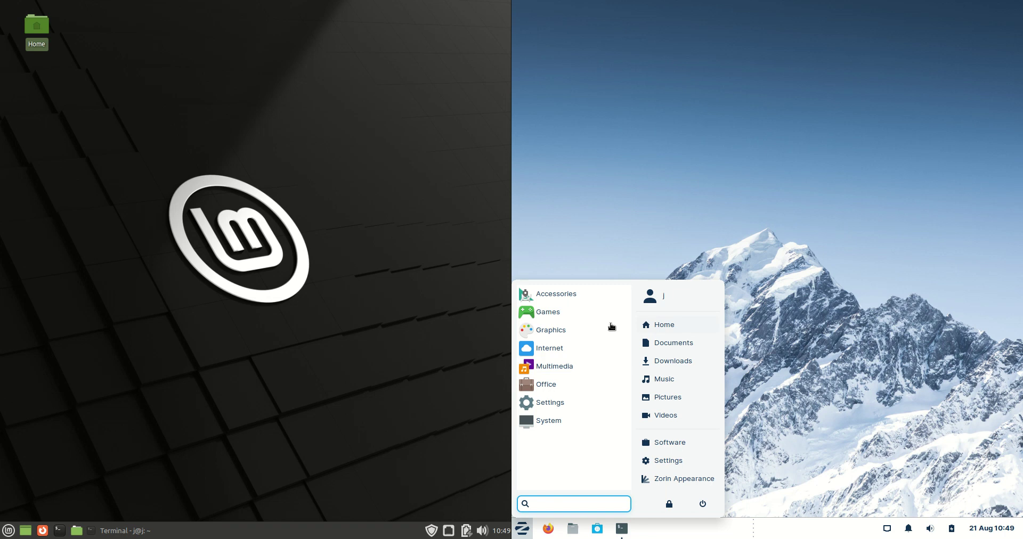
- Open Zorin Settings and go to the Zorin Appearance panel
left_click(659, 461)
left_click(524, 530)
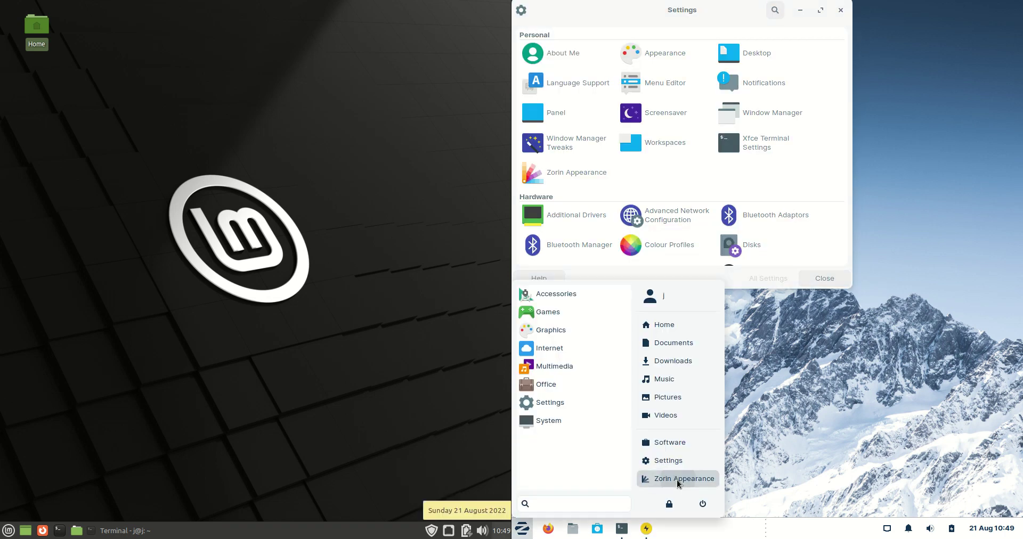
left_click(808, 25)
left_click_drag(710, 13, 775, 62)
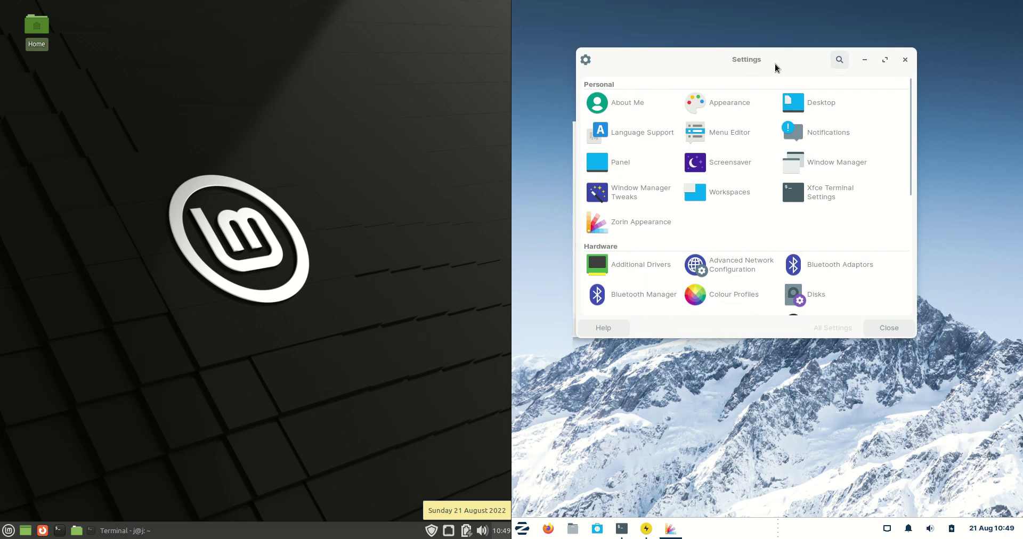
left_click(904, 60)
left_click_drag(791, 122, 747, 123)
scroll(761, 292, "down", 1)
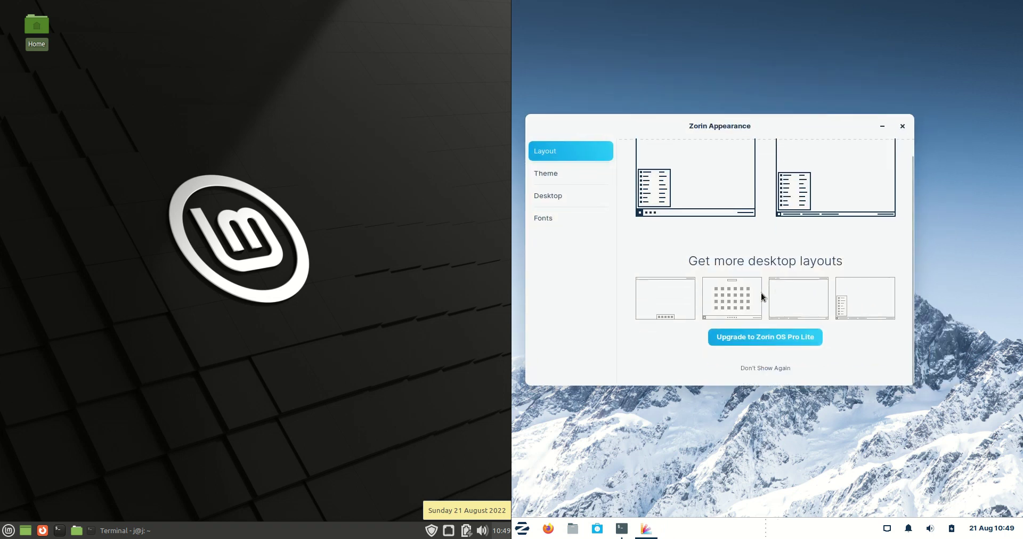
- Under Theme, choose the dark Background style and close Zorin Appearance
left_click(551, 179)
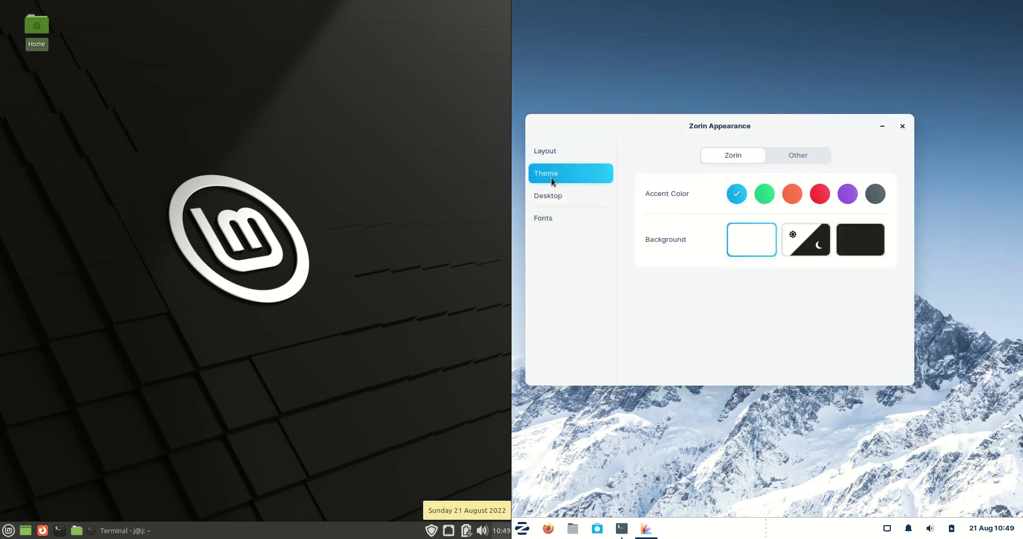
left_click(859, 240)
left_click_drag(780, 128, 822, 116)
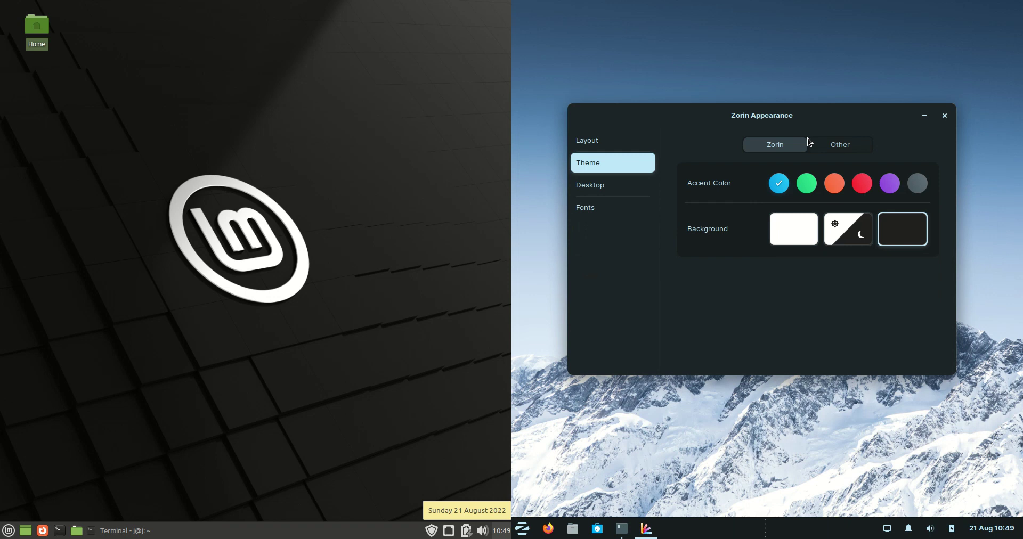
left_click(944, 115)
left_click(523, 529)
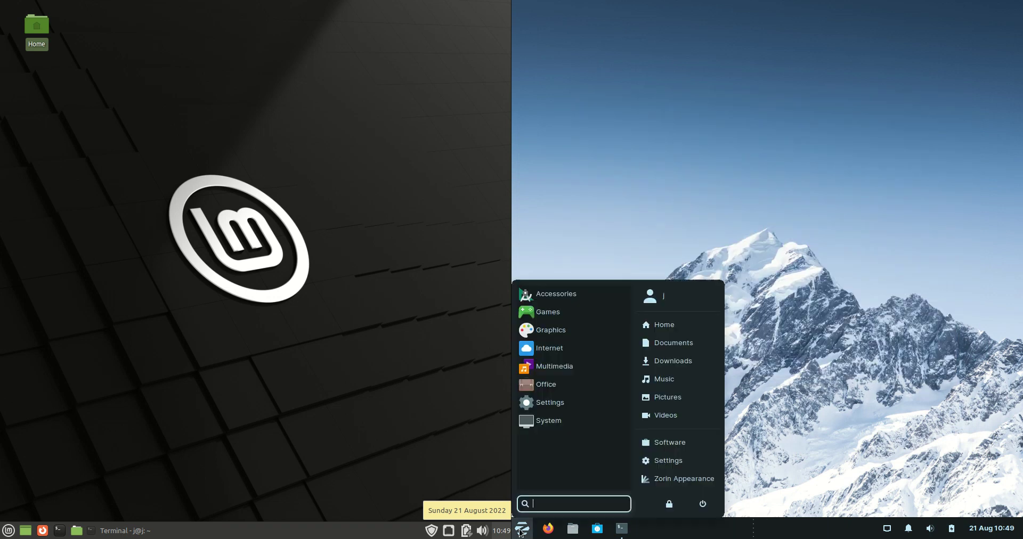
- Create a 'New Folder' on the Zorin desktop with the default name and drag it top-left
left_click(843, 224)
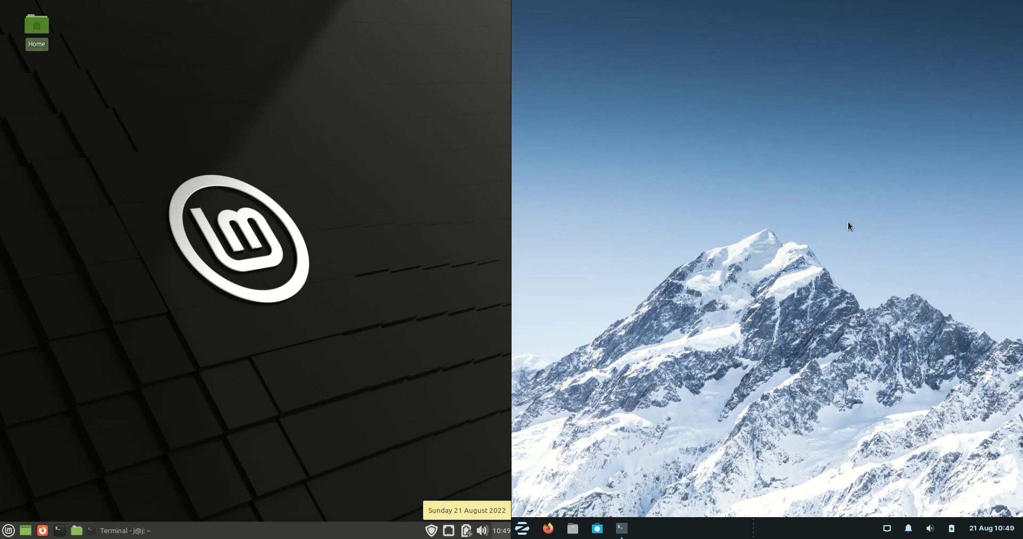
right_click(695, 142)
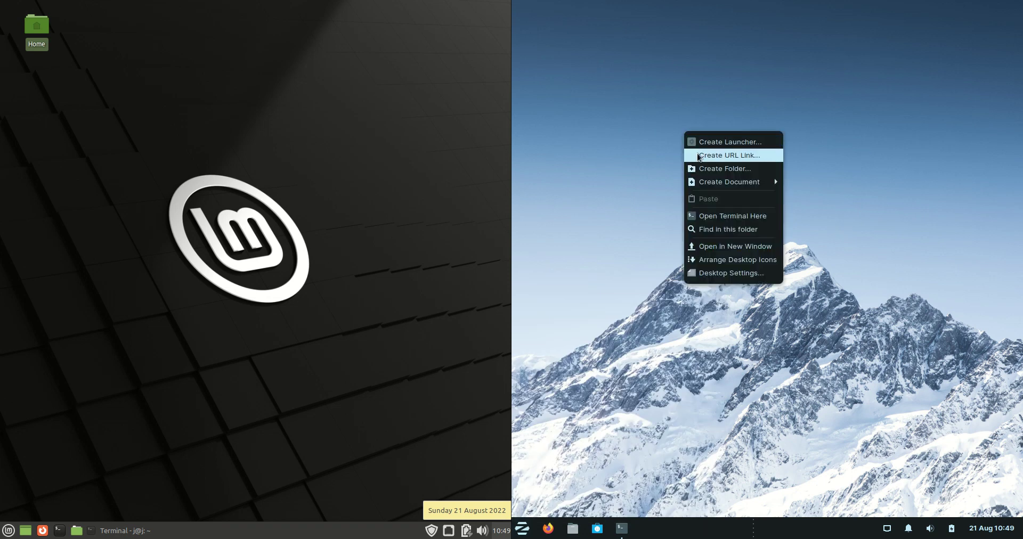
left_click(736, 174)
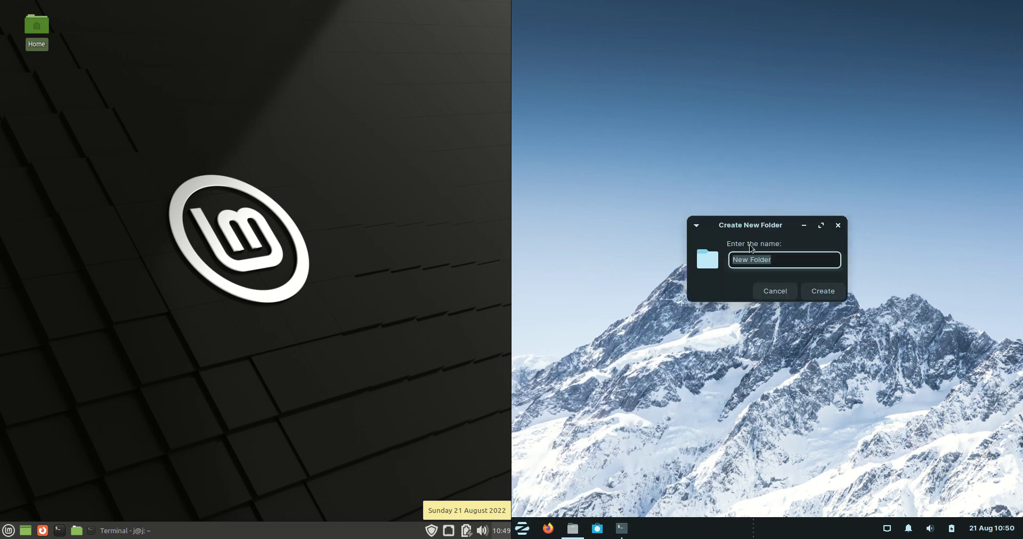
left_click(819, 292)
left_click_drag(568, 36, 601, 105)
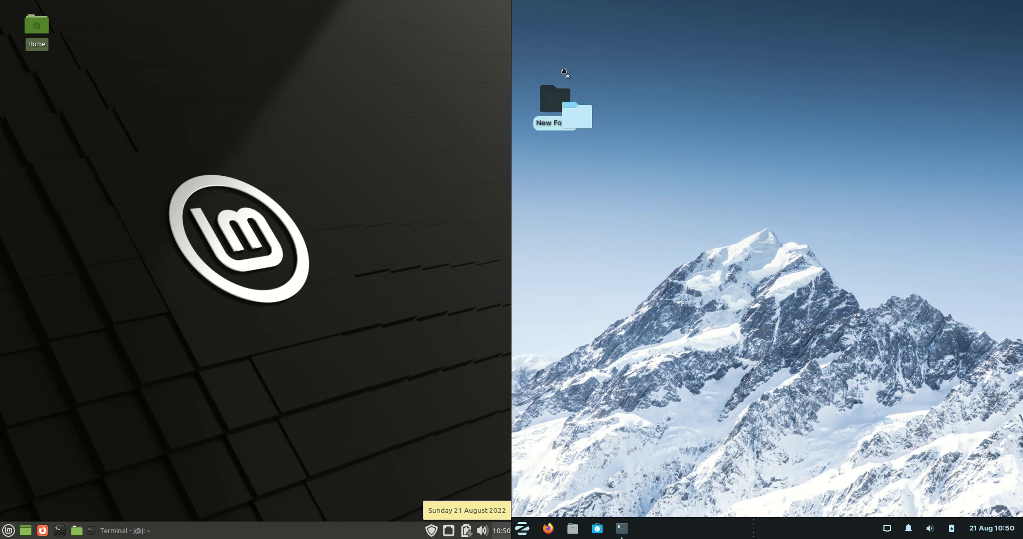
left_click_drag(566, 75, 541, 21)
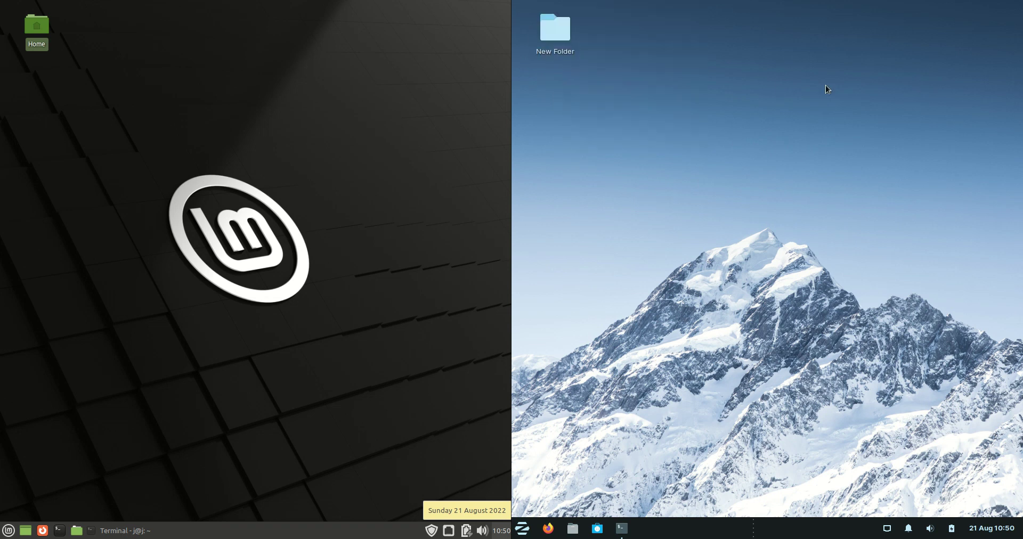
- Open the home folder in Thunar on both Mint and Zorin and arrange the windows
left_click(77, 531)
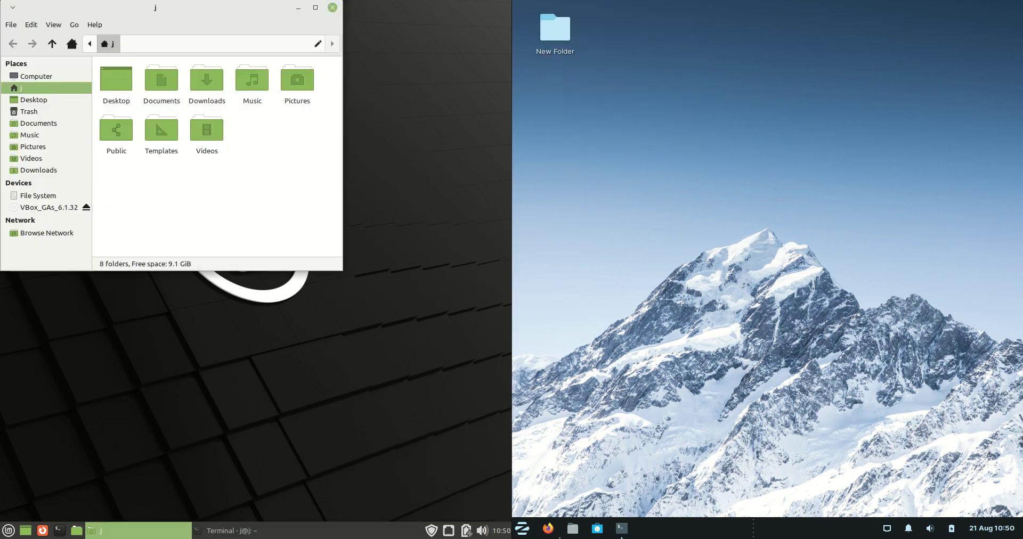
left_click(573, 528)
left_click_drag(662, 15, 733, 140)
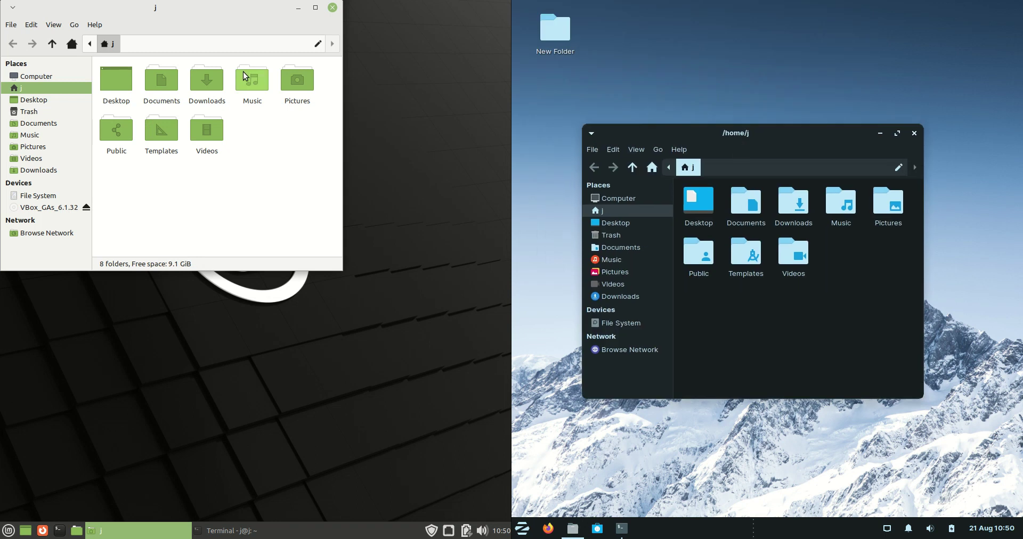
left_click_drag(222, 17, 322, 124)
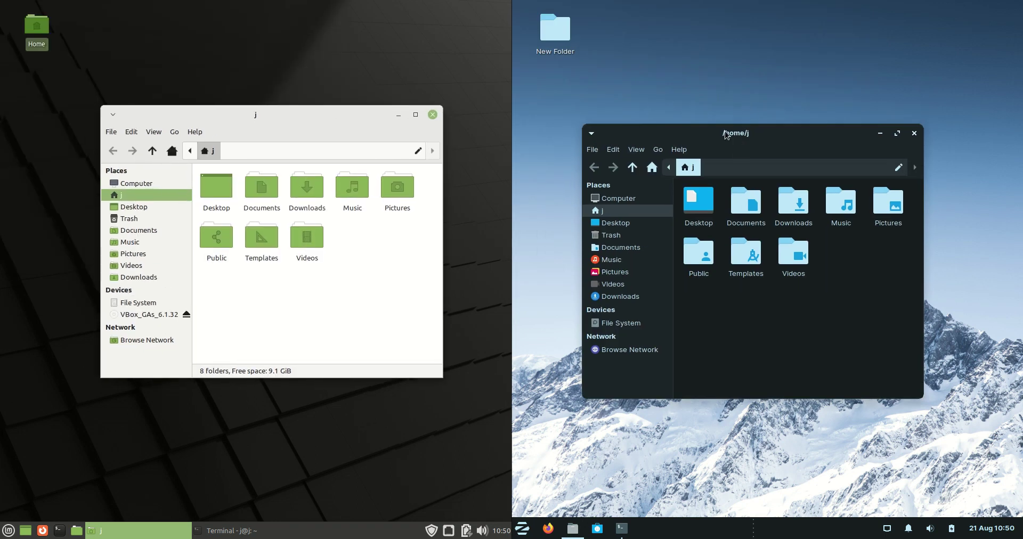
left_click_drag(726, 134, 709, 121)
- Drag-select Zorin's home folders, open Music, then show Computer with File System, VBOX CD-ROM and VBOX HARDDISK
left_click_drag(888, 311, 666, 176)
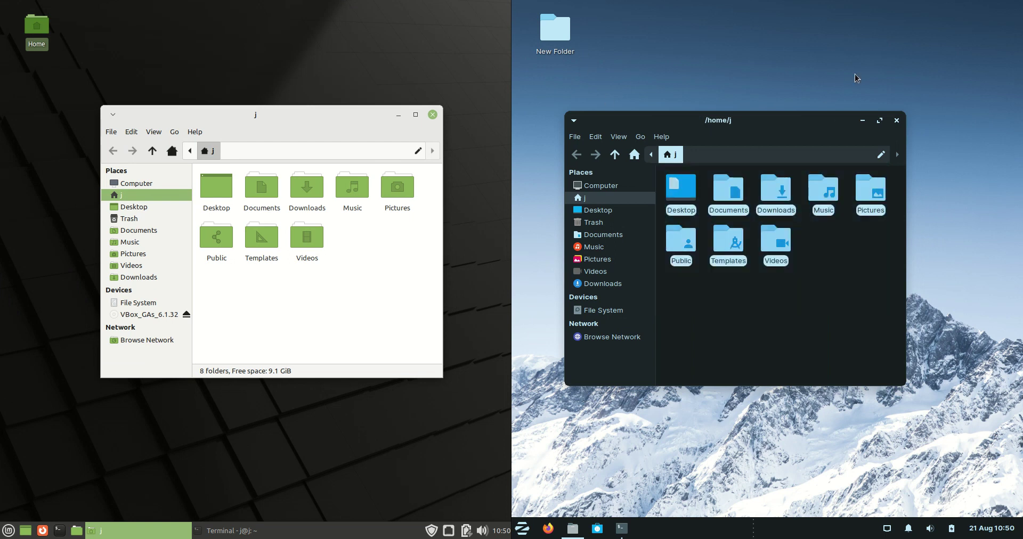
left_click_drag(886, 290, 597, 104)
left_click(590, 248)
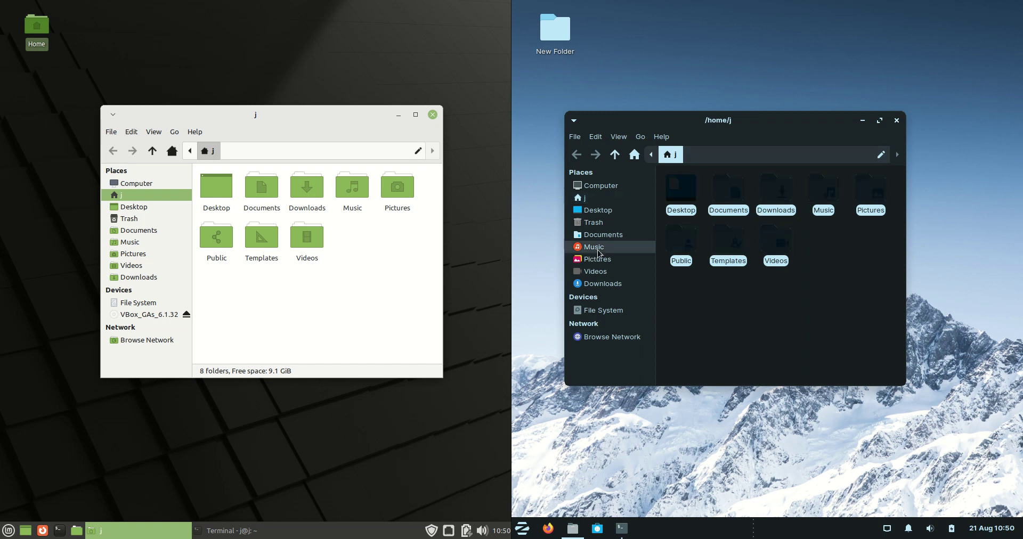
left_click(600, 186)
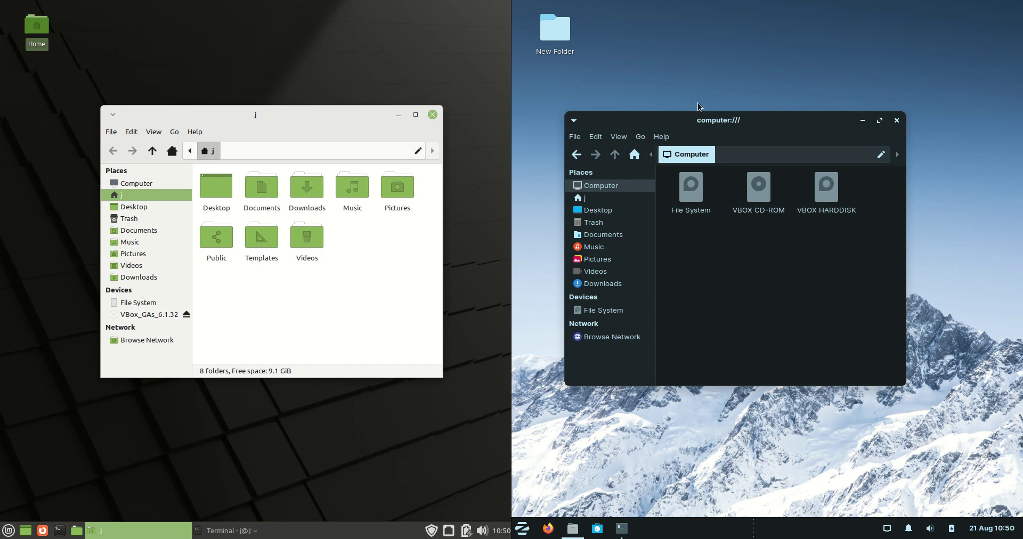
left_click_drag(693, 122, 716, 126)
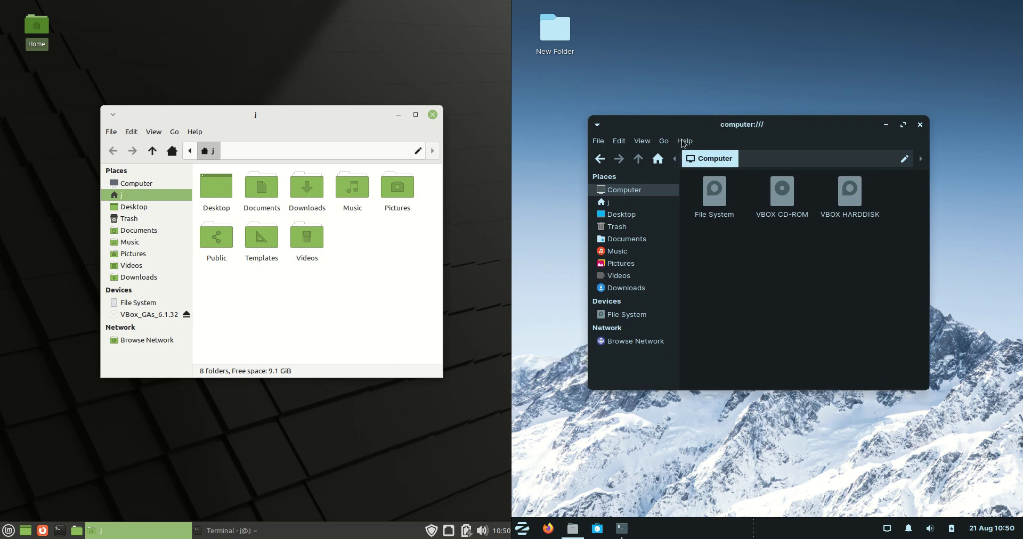
- Show Help > About in both Thunar windows to compare versions 4.16.8 and 4.16.10, then close them
left_click(684, 141)
left_click(693, 166)
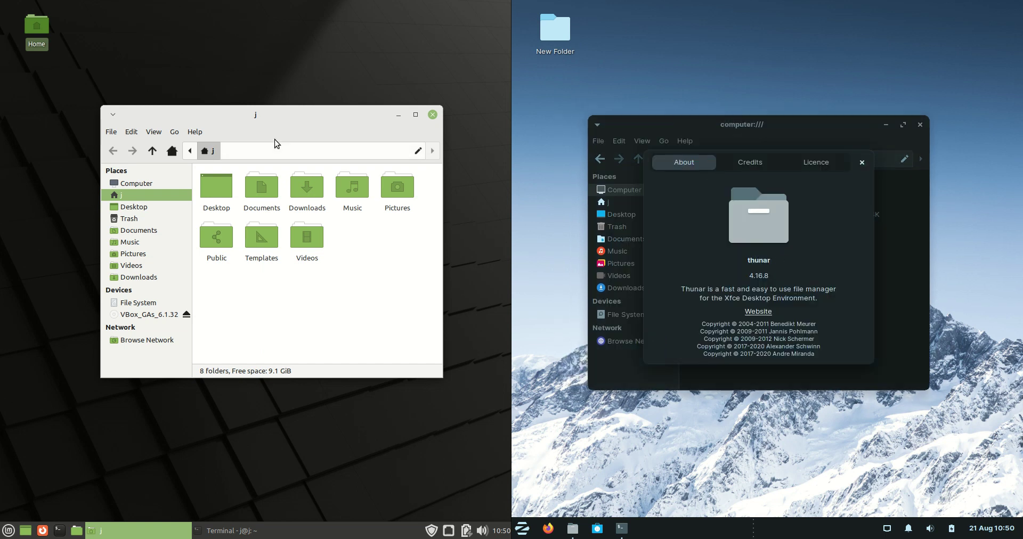
left_click(194, 132)
left_click(203, 160)
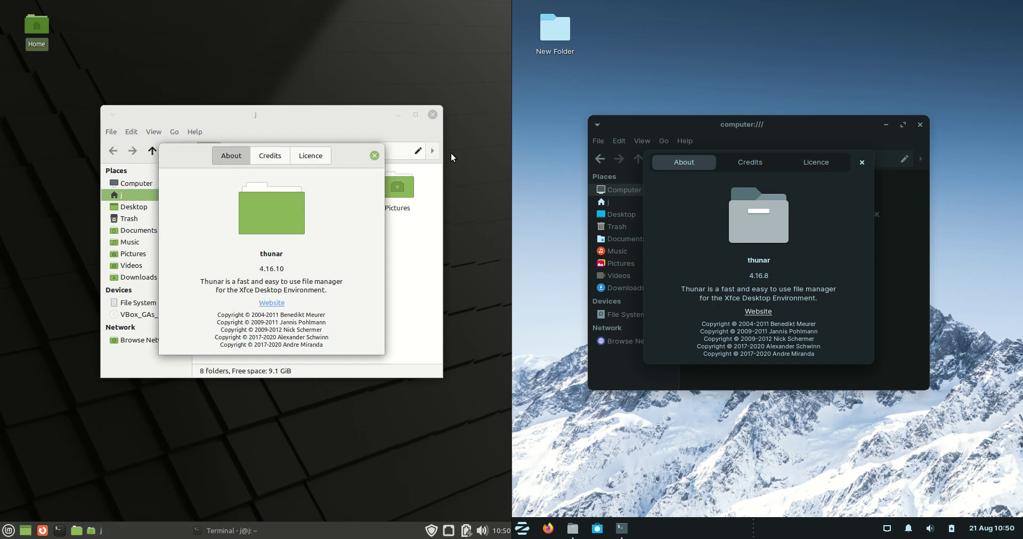
left_click(375, 155)
left_click_drag(331, 120, 304, 103)
key("ctrl+a")
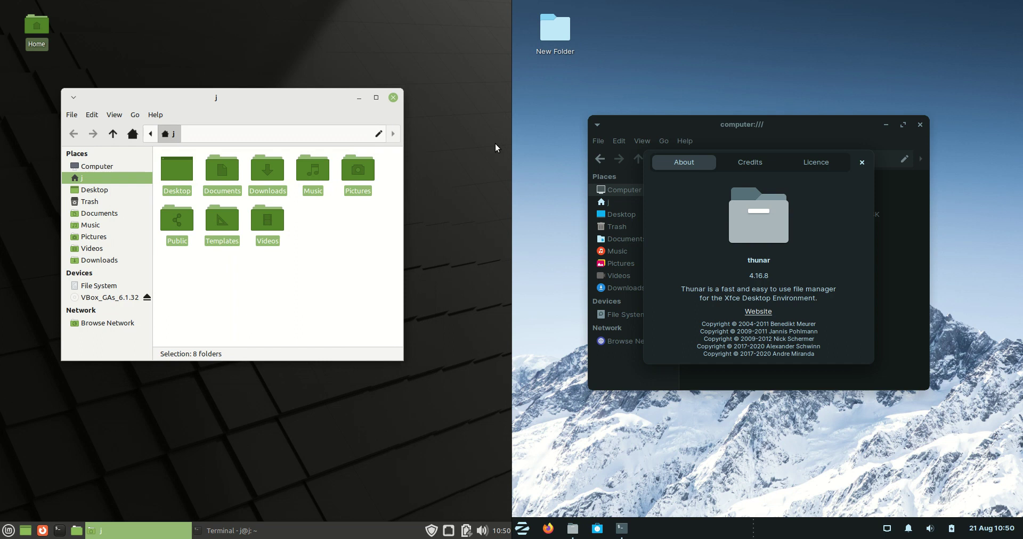
left_click(861, 162)
- Try the desktop and folder-view right-click menus, then close the Mint file manager
right_click(833, 263)
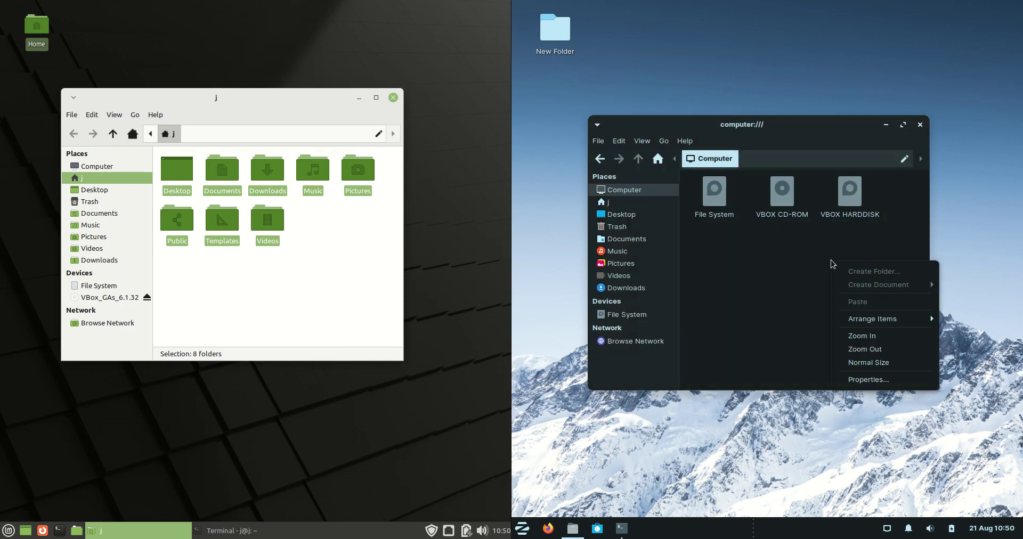
right_click(405, 271)
right_click(334, 264)
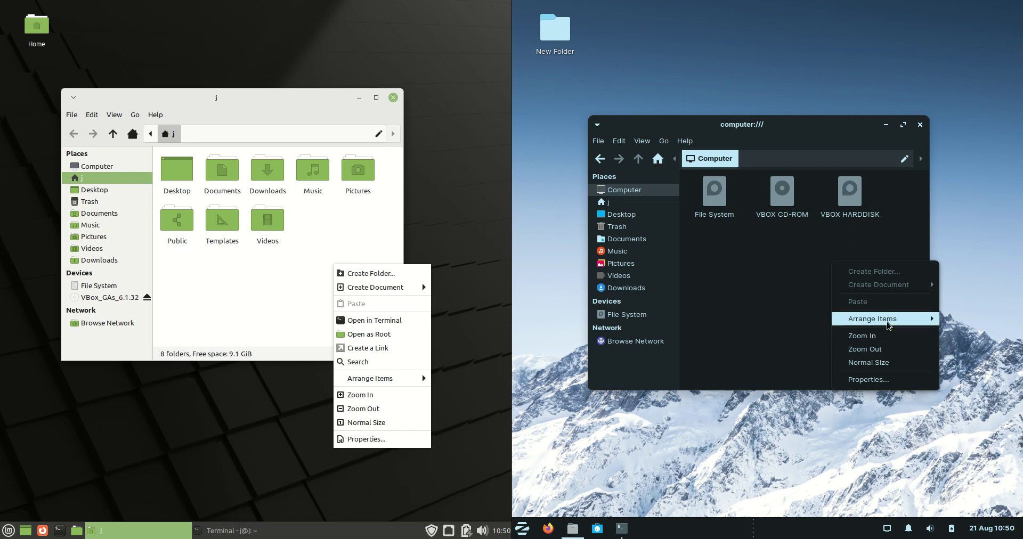
left_click(750, 314)
right_click(752, 281)
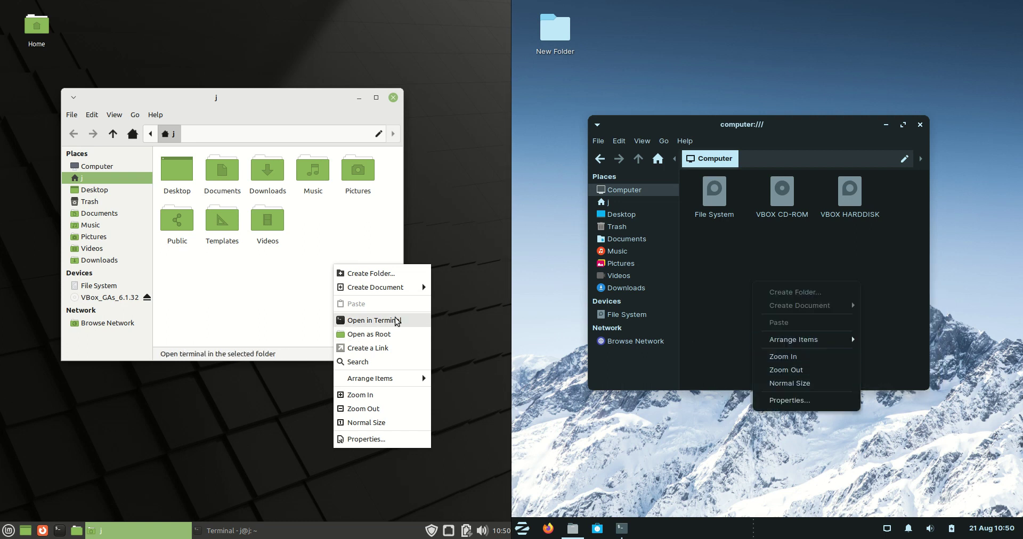
left_click(732, 274)
left_click_drag(820, 125, 809, 107)
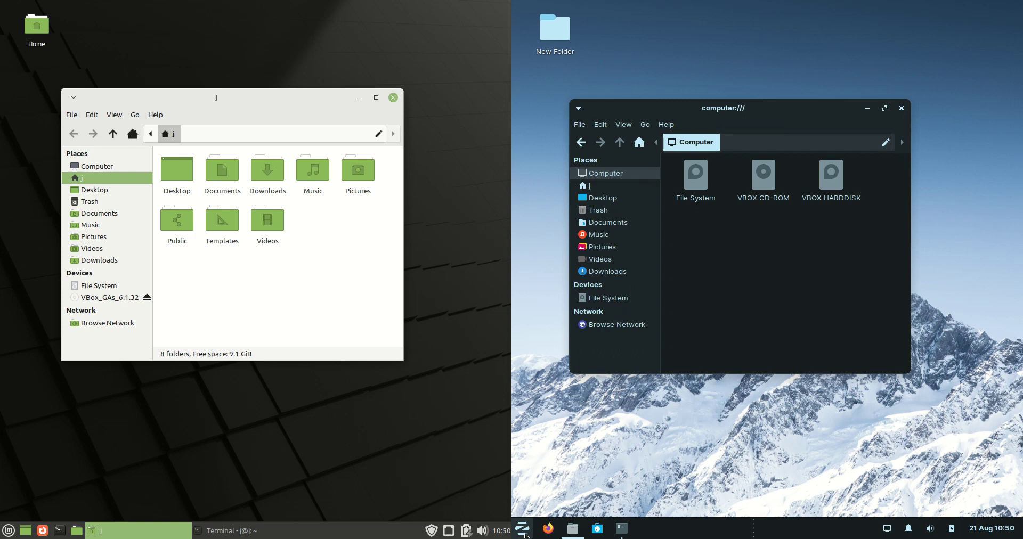
left_click_drag(307, 101, 319, 122)
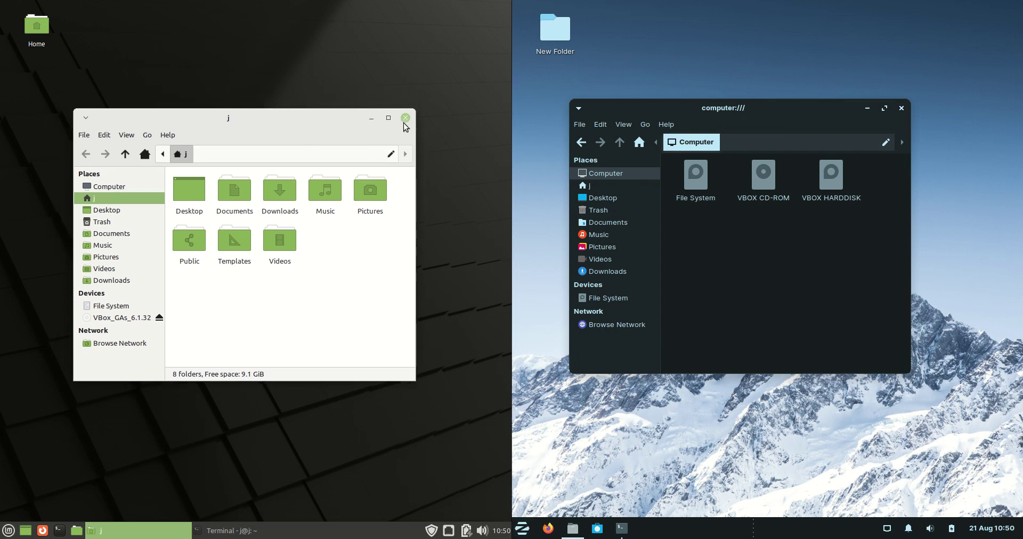
left_click(405, 119)
- Close Zorin's file manager, restore both terminals and show the Mint neofetch tab
left_click(901, 108)
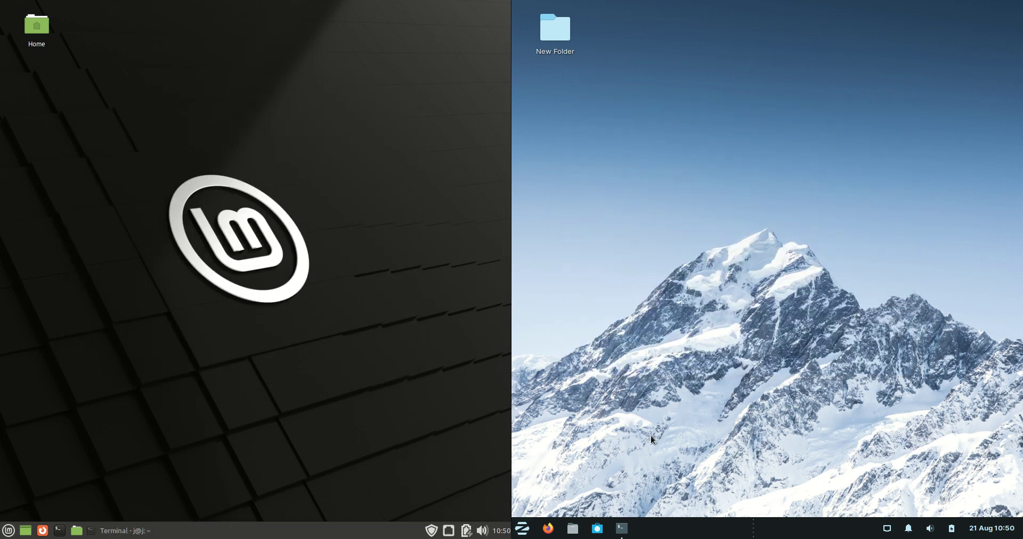
left_click(621, 529)
left_click(125, 530)
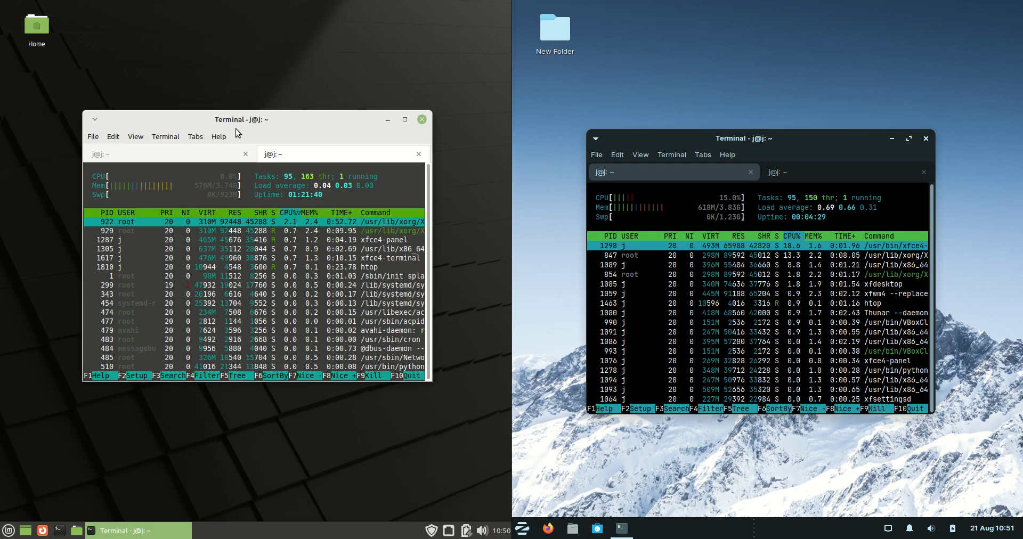
left_click(216, 153)
left_click_drag(292, 118, 276, 130)
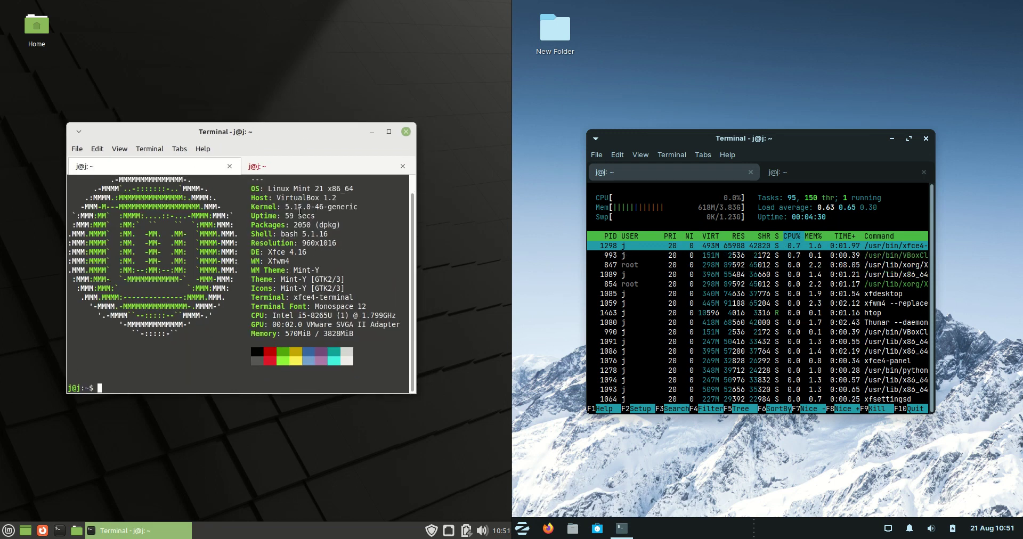
- Highlight kernel 5.15.0-46 in Mint's neofetch and 5.13.0-52-generic in Zorin's
left_click_drag(282, 207, 409, 209)
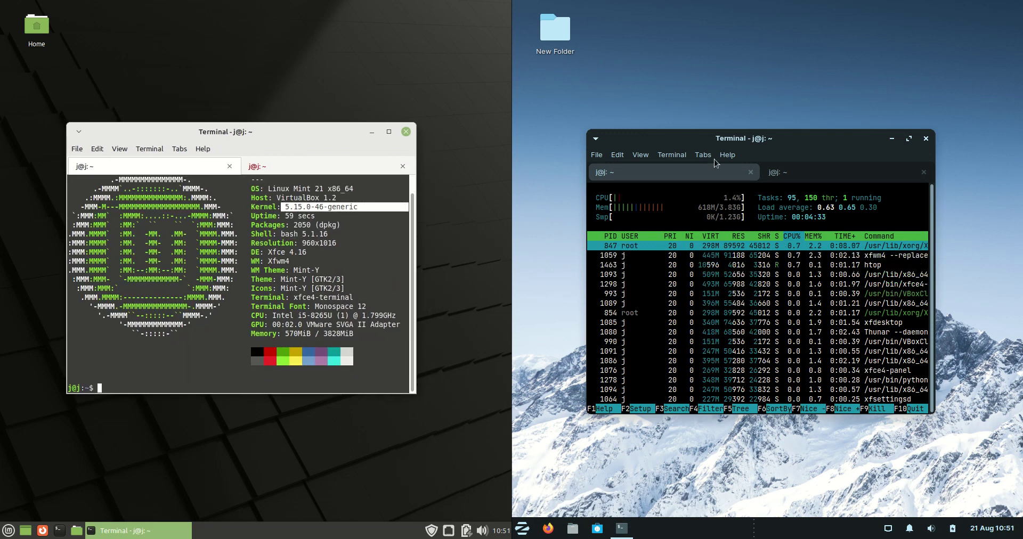
left_click(795, 170)
left_click_drag(285, 207, 324, 207)
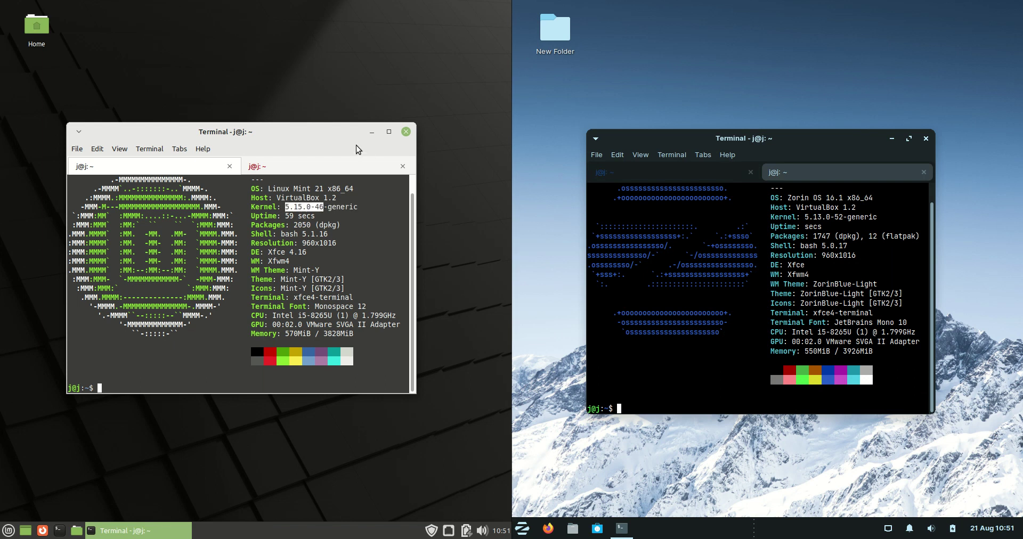
left_click_drag(377, 133, 357, 133)
left_click_drag(805, 217, 834, 217)
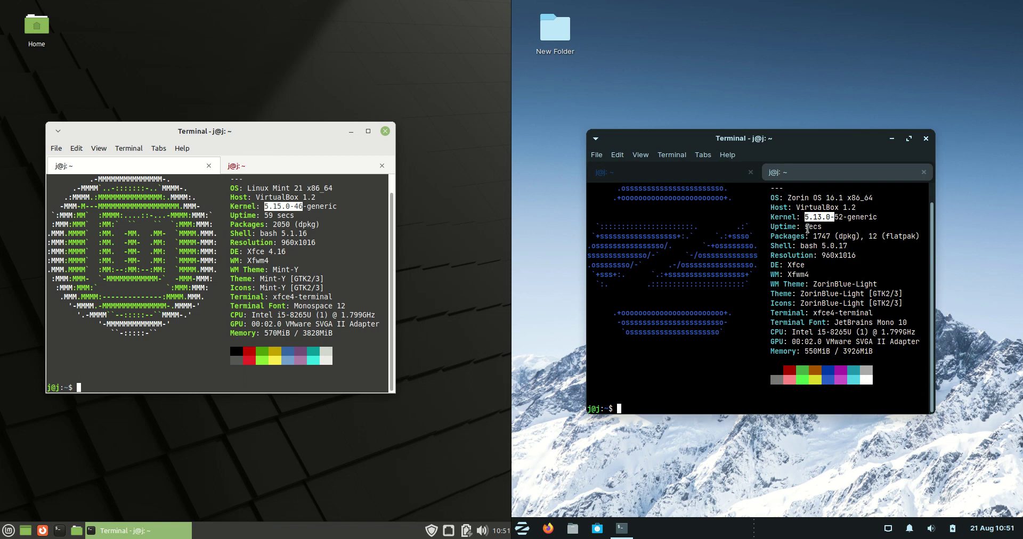
double_click(834, 216)
- Line up the Mint and Zorin terminals side by side for comparison
left_click_drag(791, 137, 770, 113)
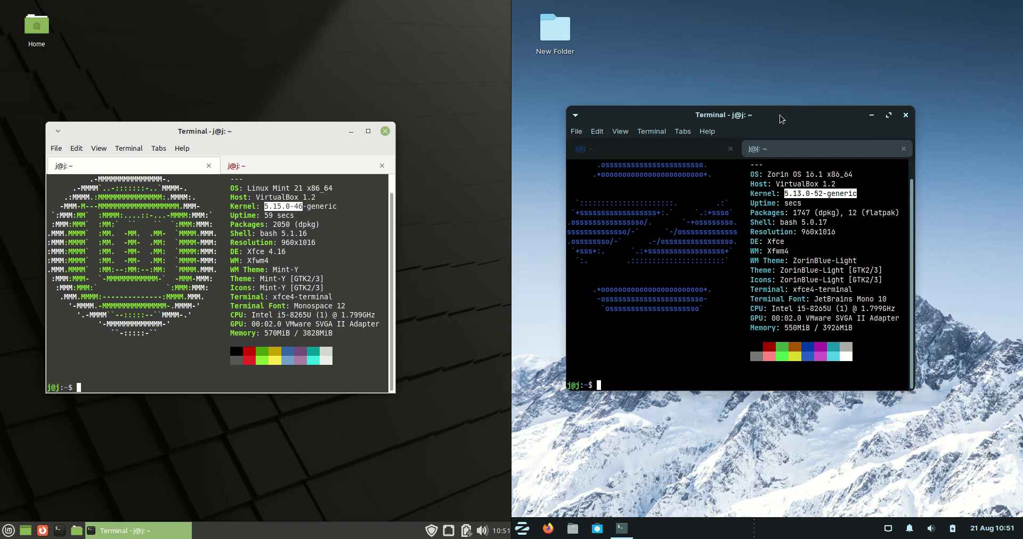
left_click_drag(775, 118, 791, 99)
left_click_drag(246, 133, 284, 112)
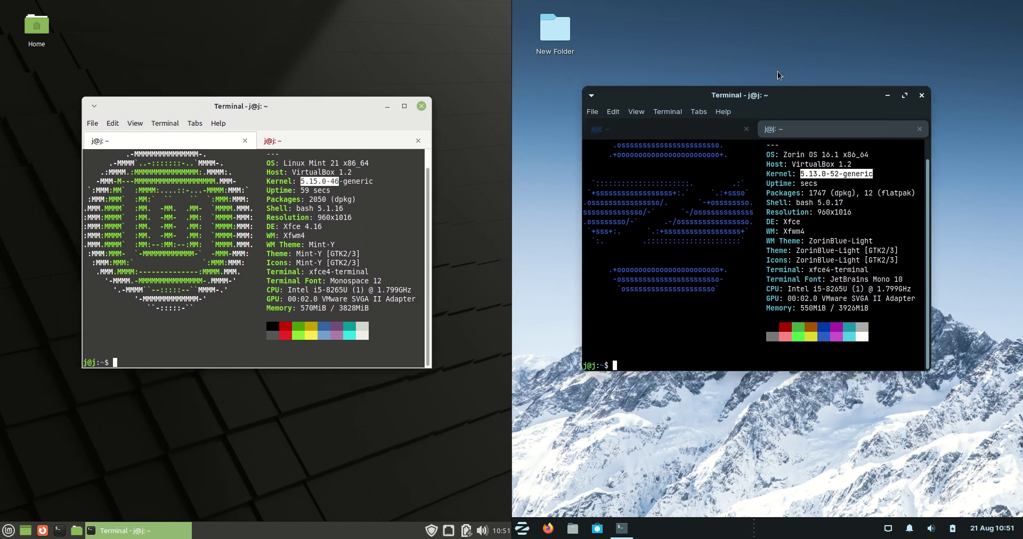
left_click_drag(761, 103, 755, 133)
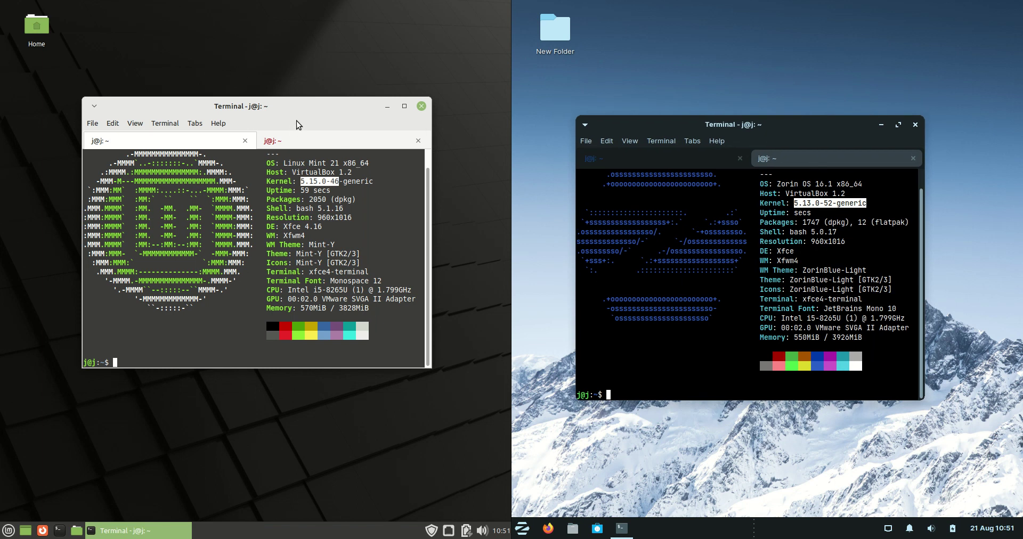
- Search 'sof' in the Mint menu, then launch Zorin's Software store by searching 'soft'
left_click(8, 531)
type("soft")
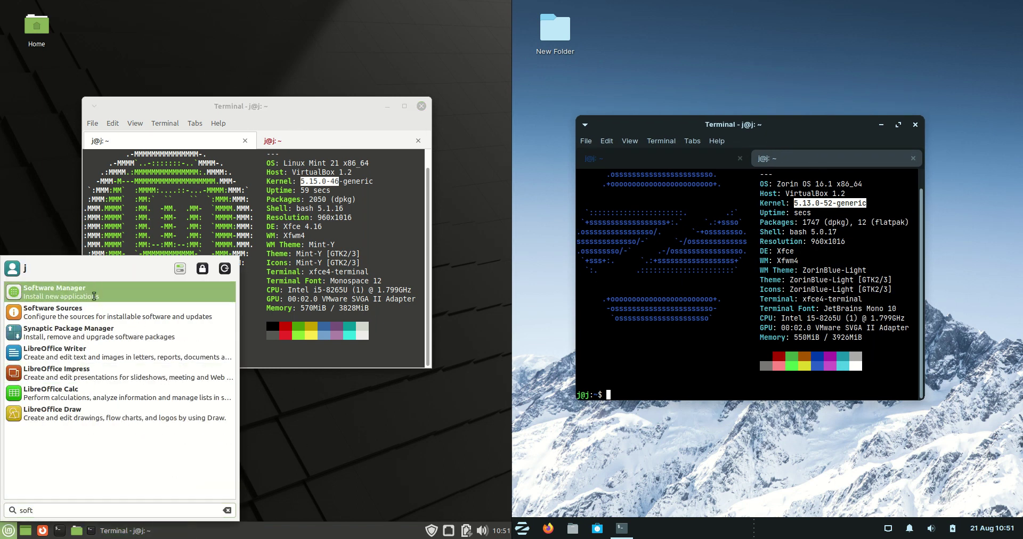
left_click(112, 527)
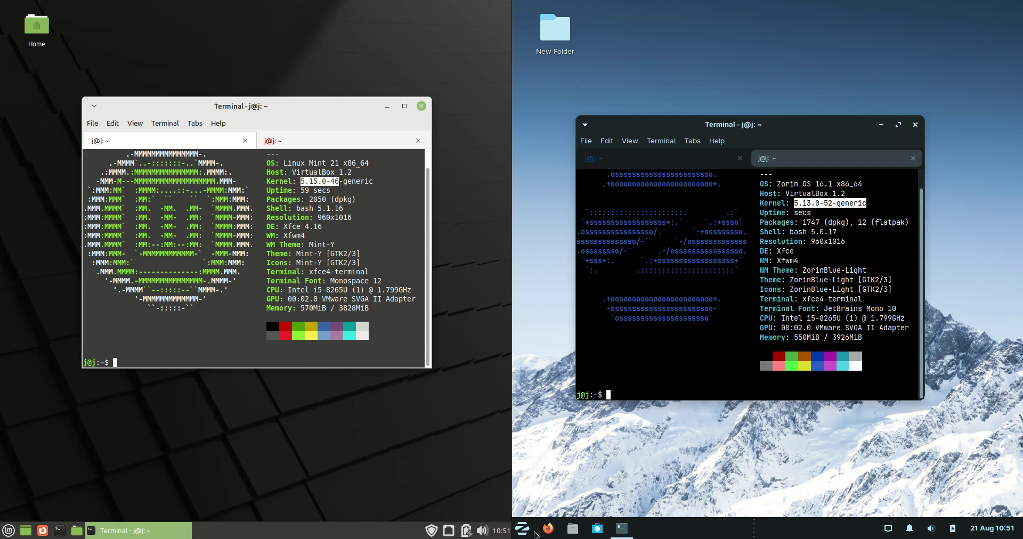
left_click(521, 529)
type("soft")
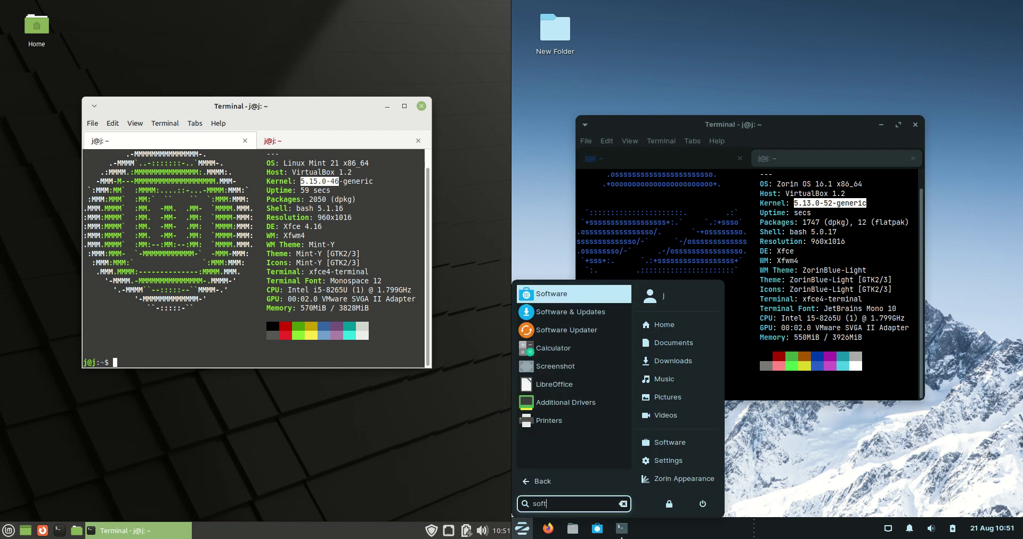
key("Down")
key("Up")
key("Return")
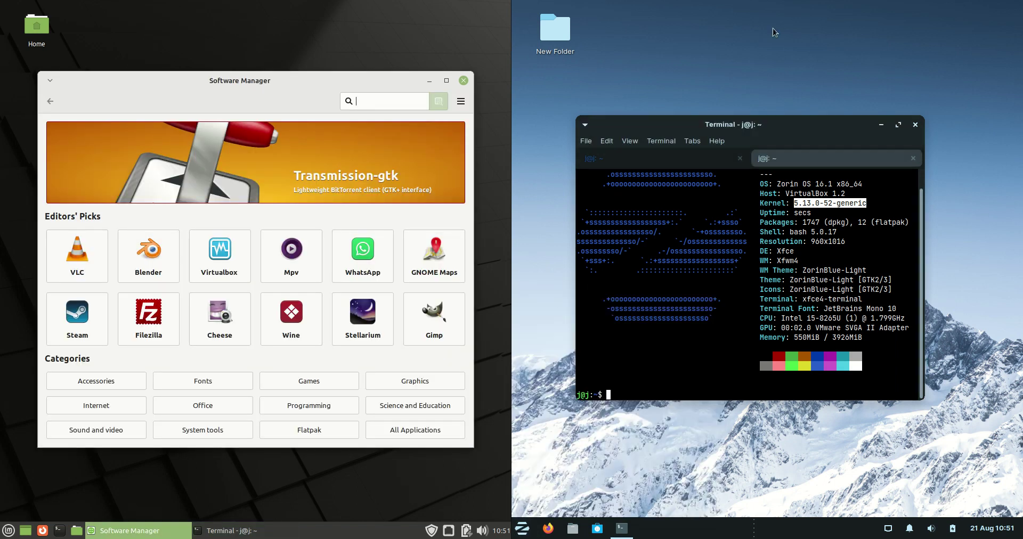
- Get Zorin Software past its welcome screen, minimise the Zorin terminal, exit VM fullscreen, and position Software Manager
left_click_drag(740, 125, 757, 128)
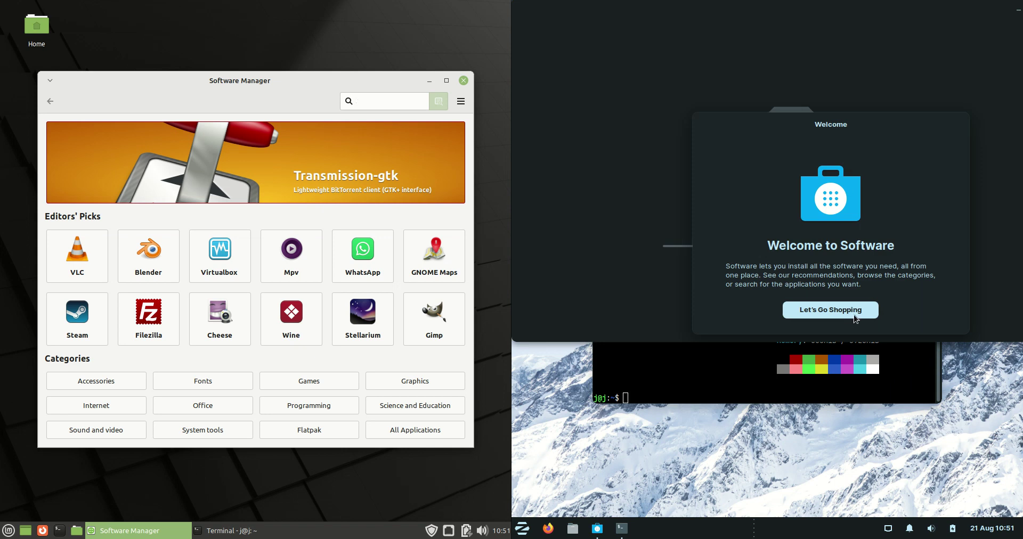
left_click(852, 314)
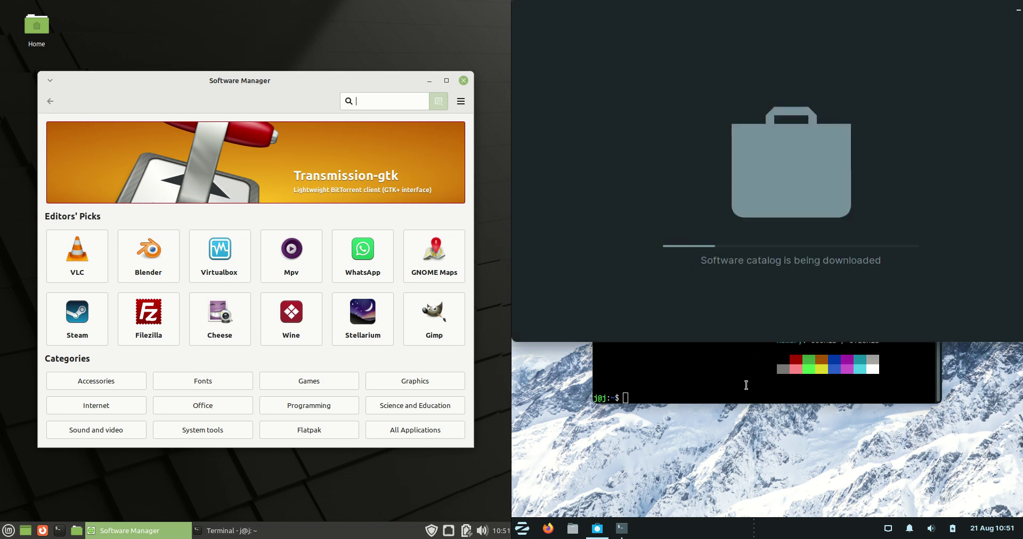
key("alt+Tab")
left_click(897, 128)
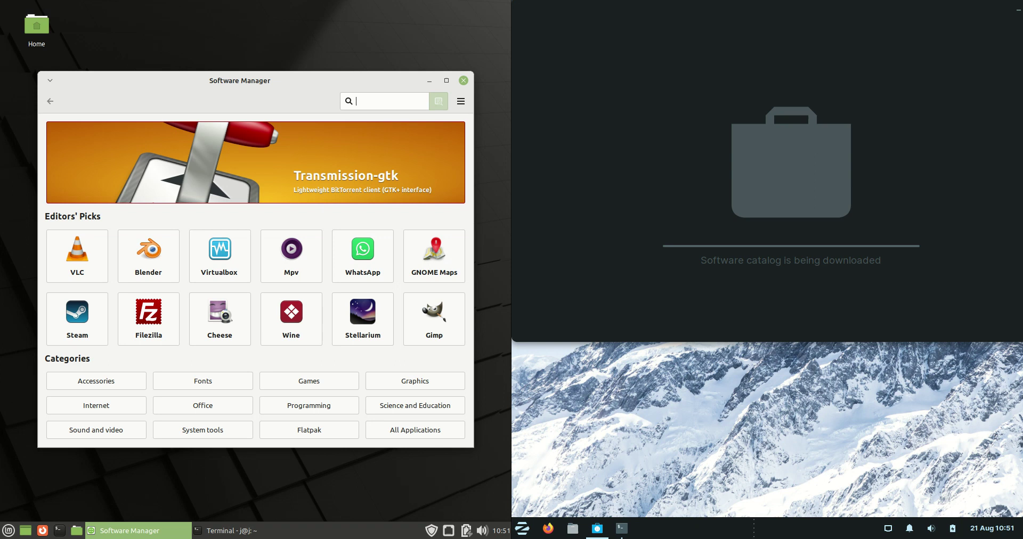
key("Control_R+f")
key("Control_R+f")
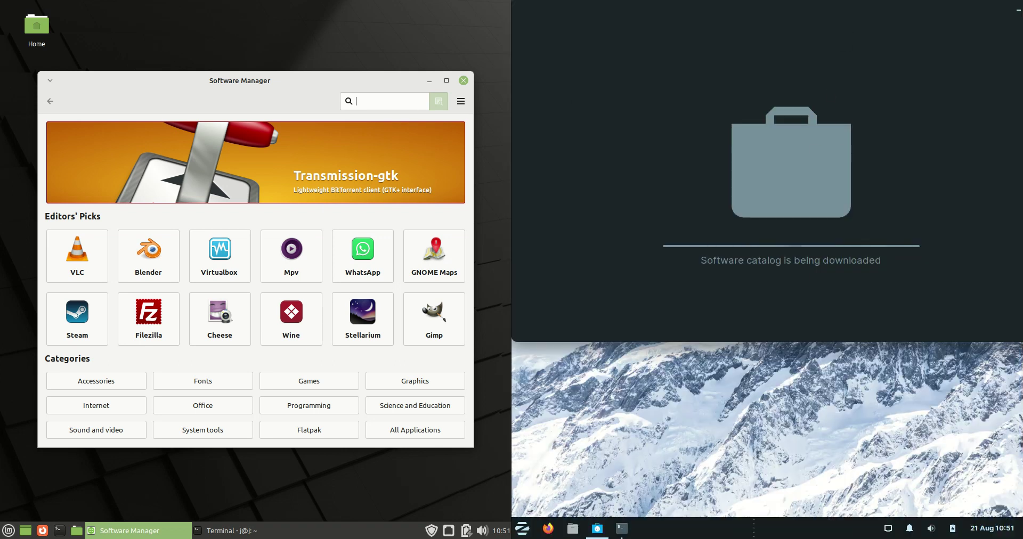
mouse_move(321, 87)
left_mouse_down()
mouse_move(293, 84)
mouse_move(322, 79)
left_mouse_up()
left_click_drag(218, 66, 197, 58)
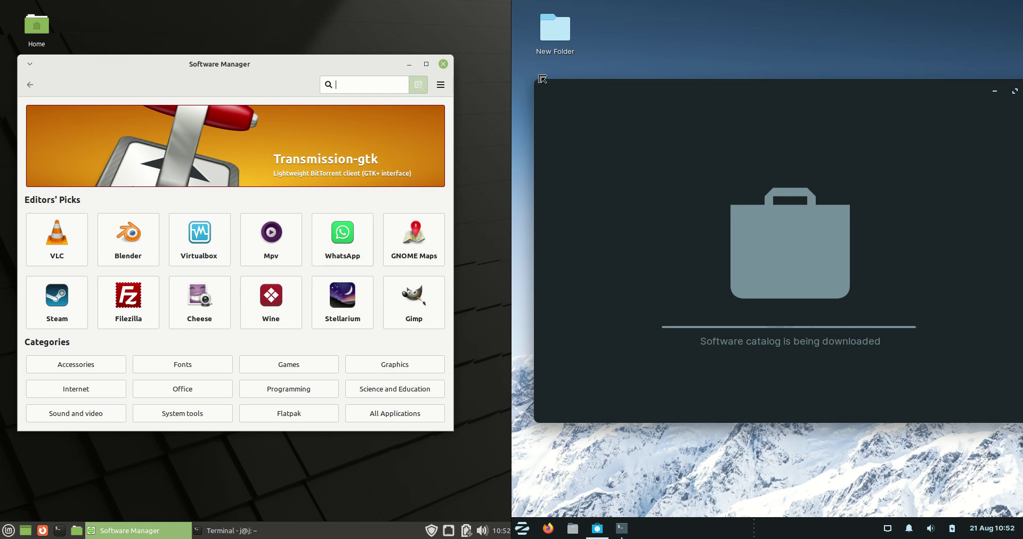
- Launch Zorin Appearance from the Zorin menu and switch Zorin to the light theme
left_click(522, 529)
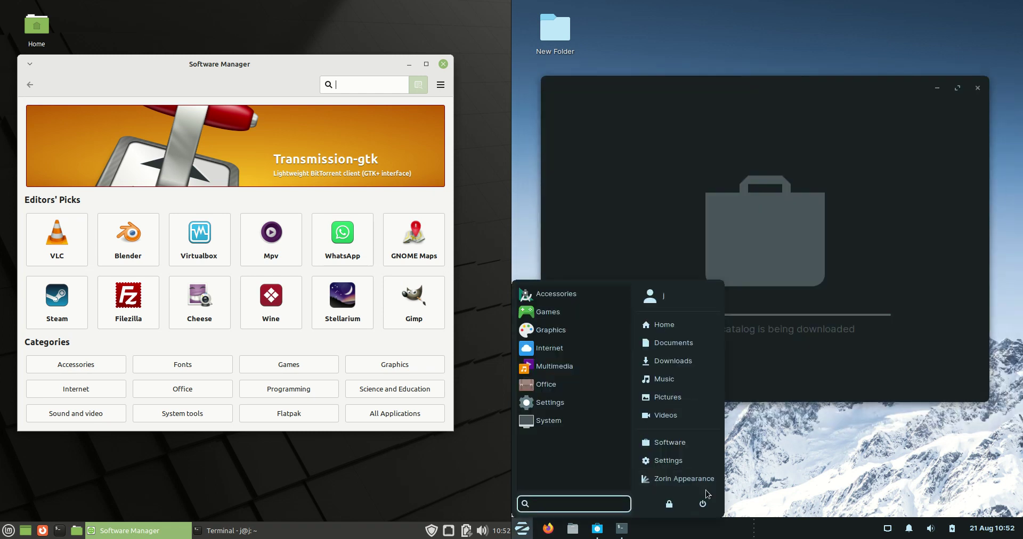
left_click(692, 482)
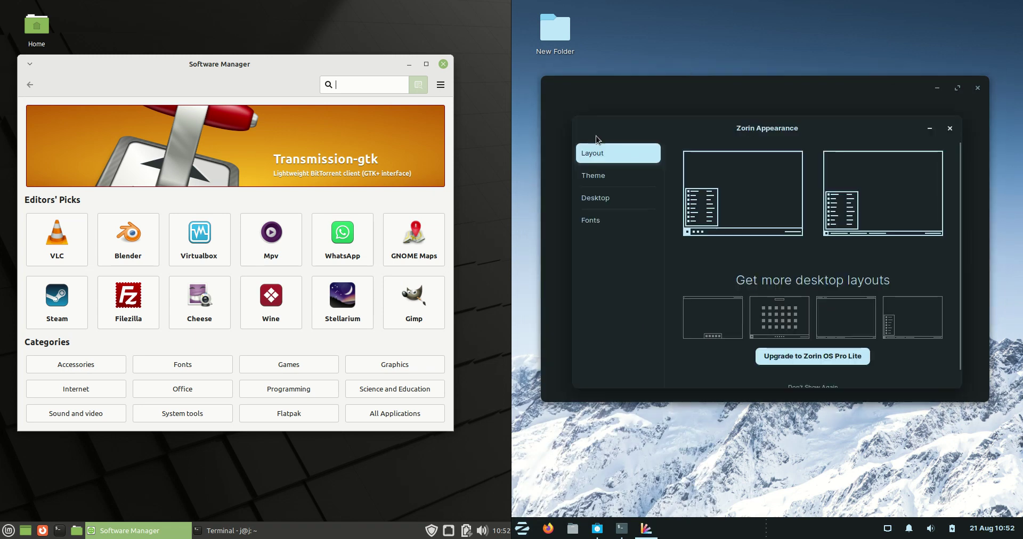
left_click(599, 176)
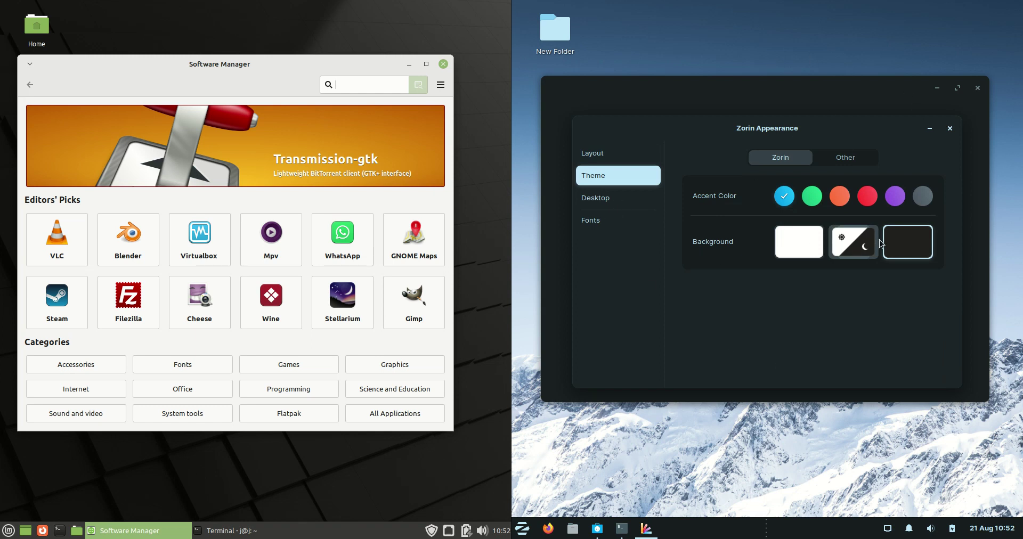
left_click(806, 245)
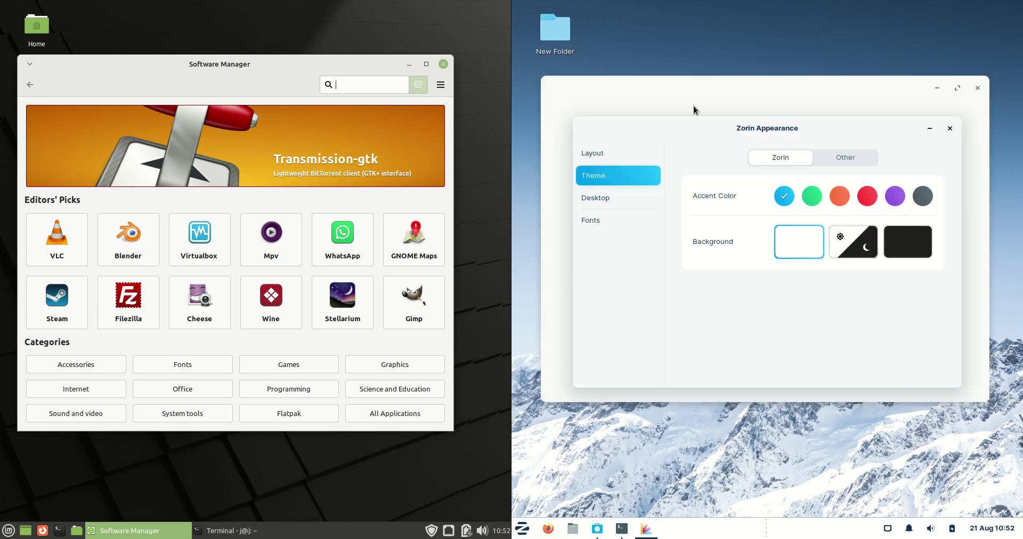
- Show the Trash, Home and Filesystem icons on the Zorin desktop
left_click(605, 197)
left_click_drag(738, 136, 745, 179)
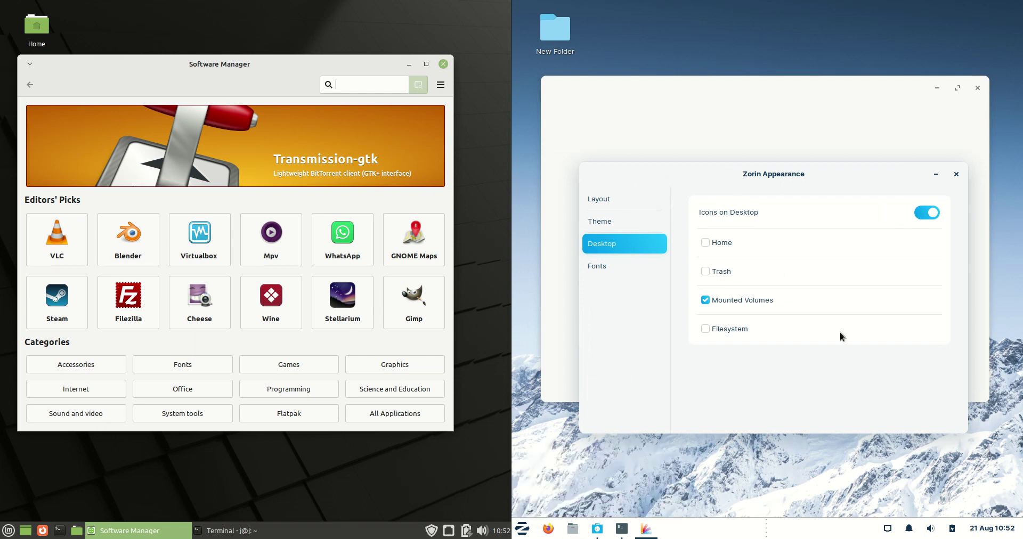
left_click(706, 272)
left_click(709, 244)
left_click(706, 329)
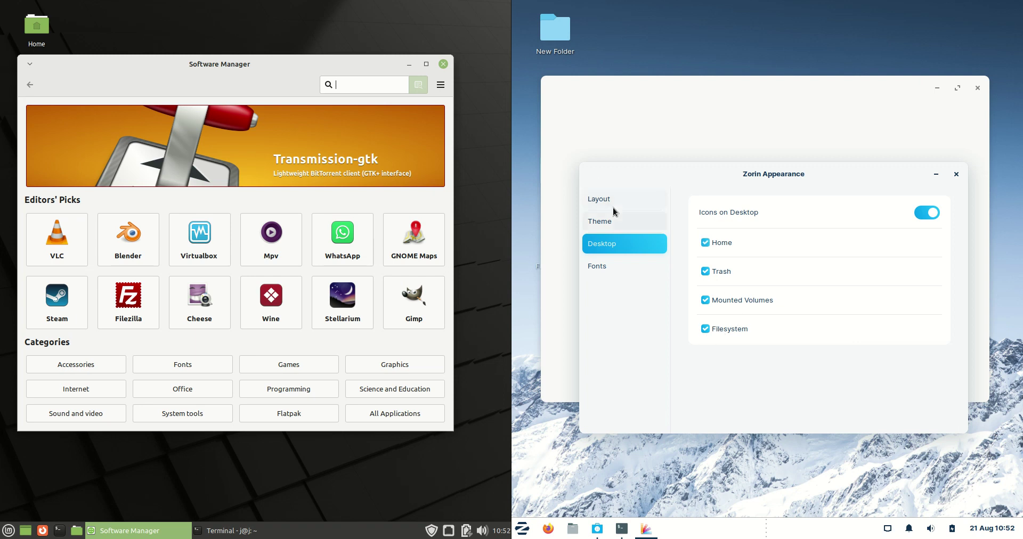
- Try the second desktop layout with the window-list panel, then revert to the original layout
left_click(594, 198)
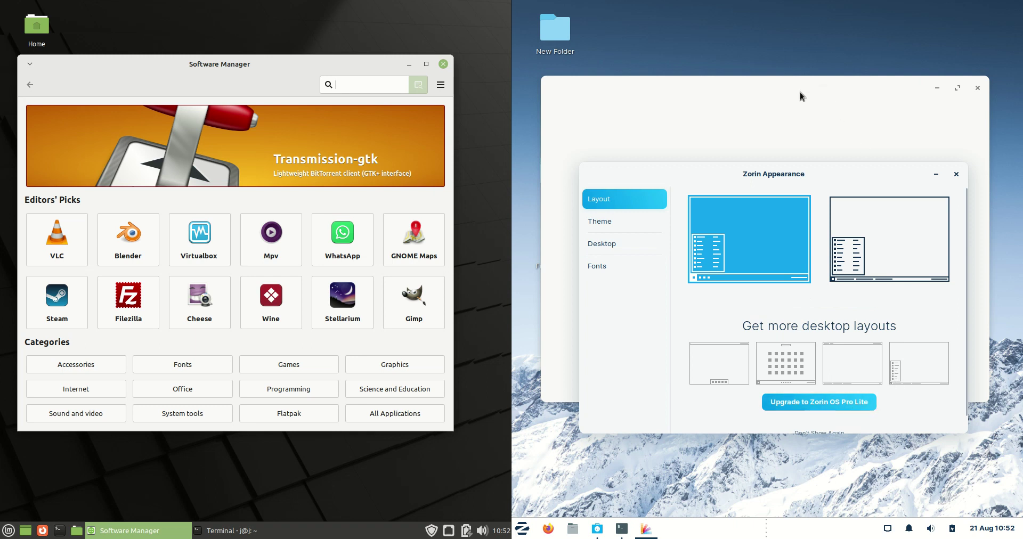
left_click_drag(814, 172, 820, 138)
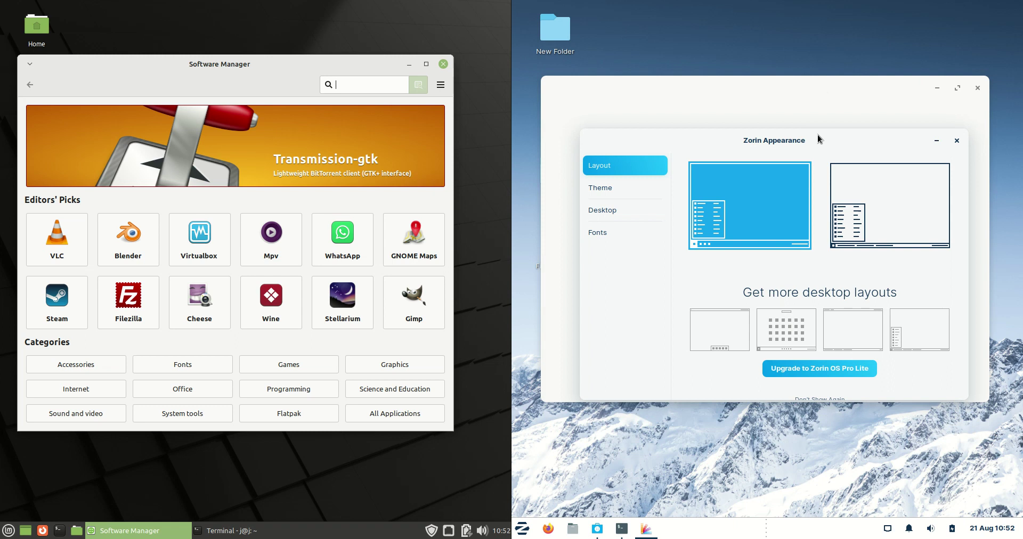
scroll(822, 364, "down", 2)
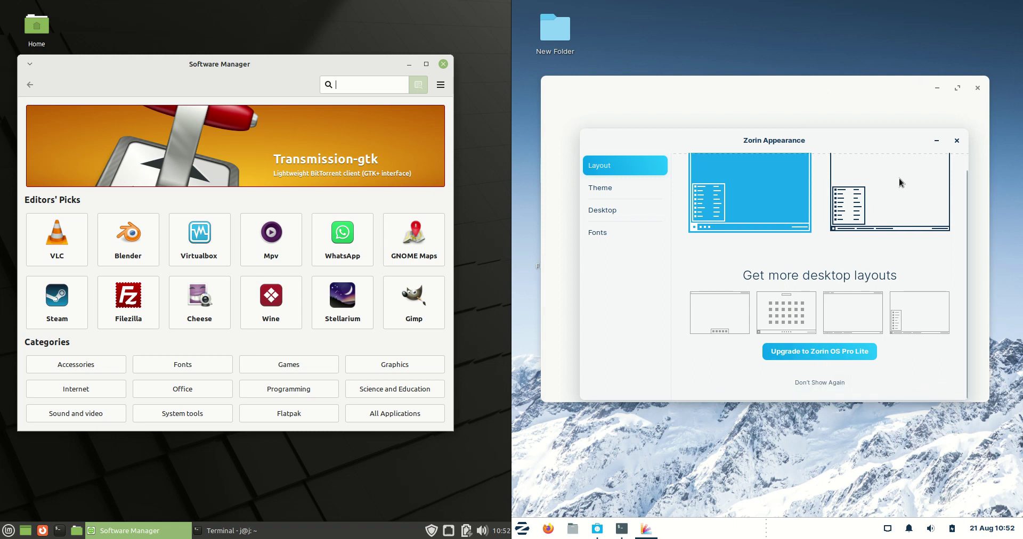
left_click(877, 205)
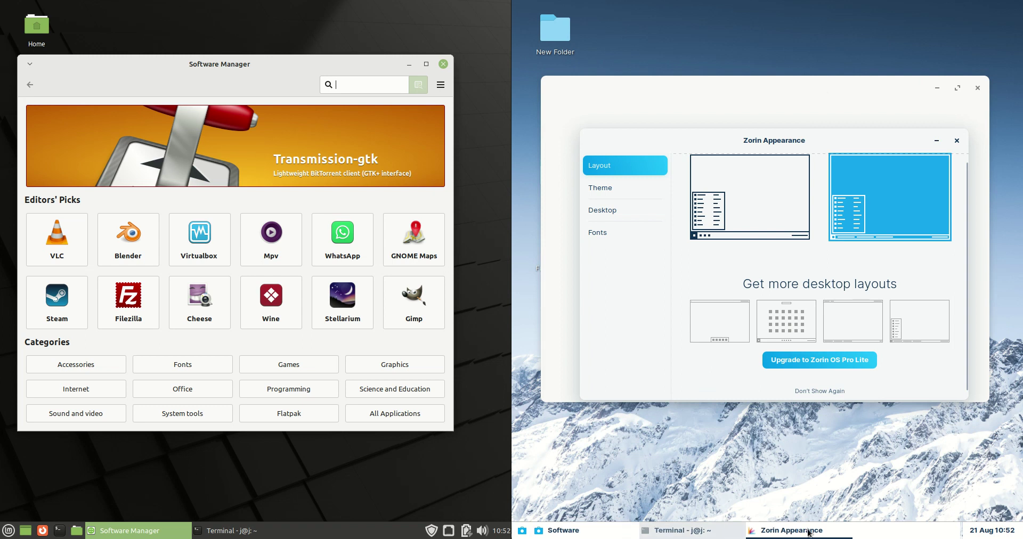
left_click(520, 532)
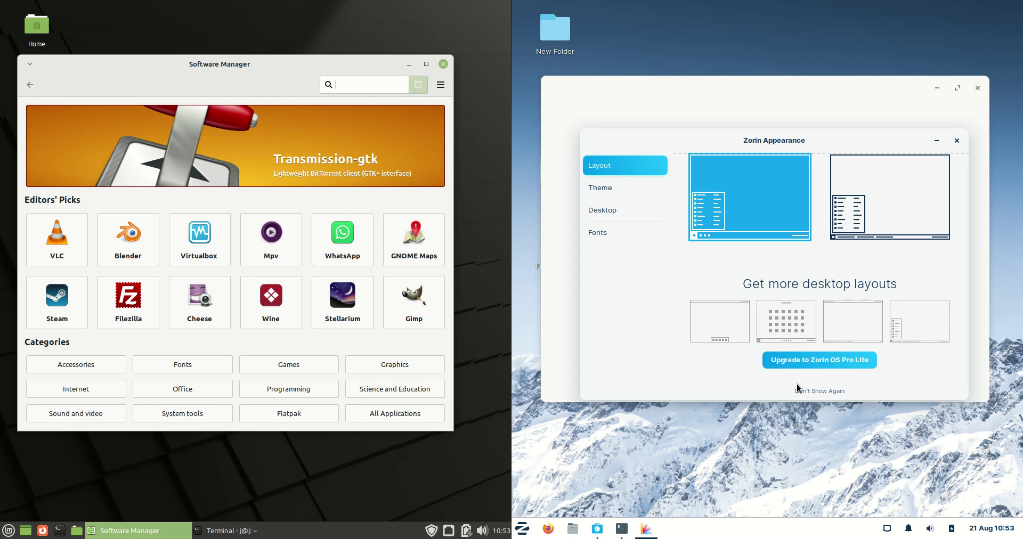
- Close Zorin Appearance and reposition the Zorin Software and Mint Software Manager windows
left_click(957, 140)
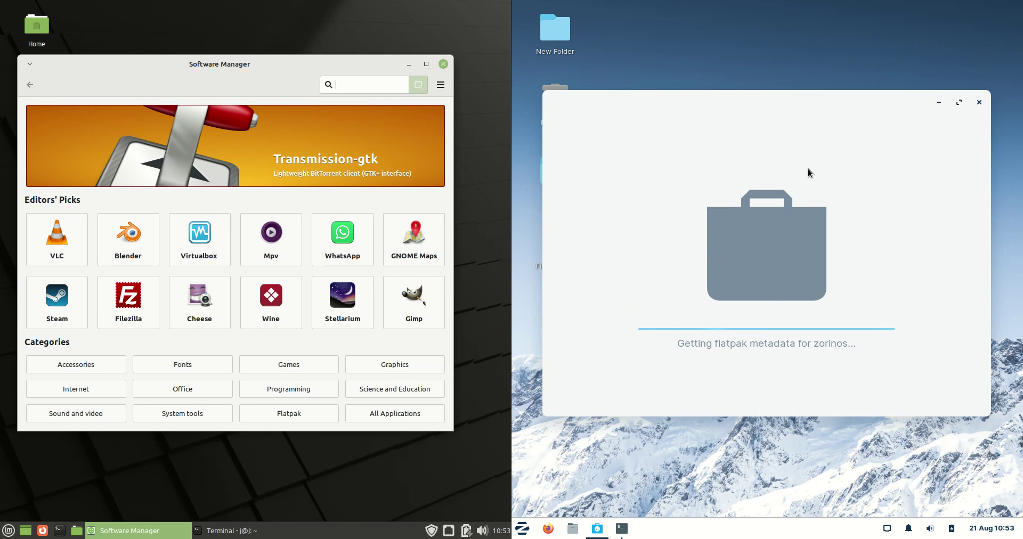
left_click_drag(743, 100, 740, 84)
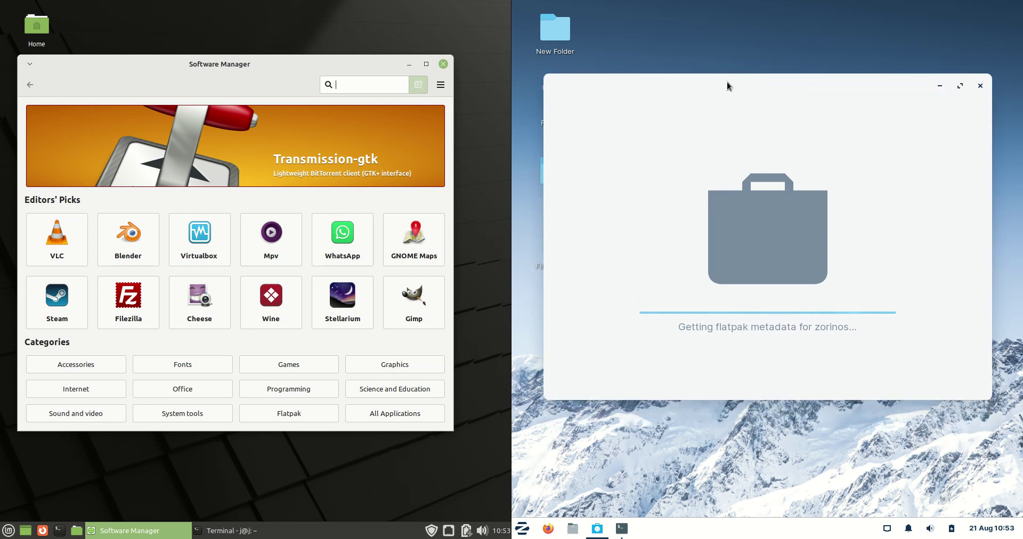
mouse_move(267, 69)
left_mouse_down()
mouse_move(286, 65)
mouse_move(273, 68)
left_mouse_up()
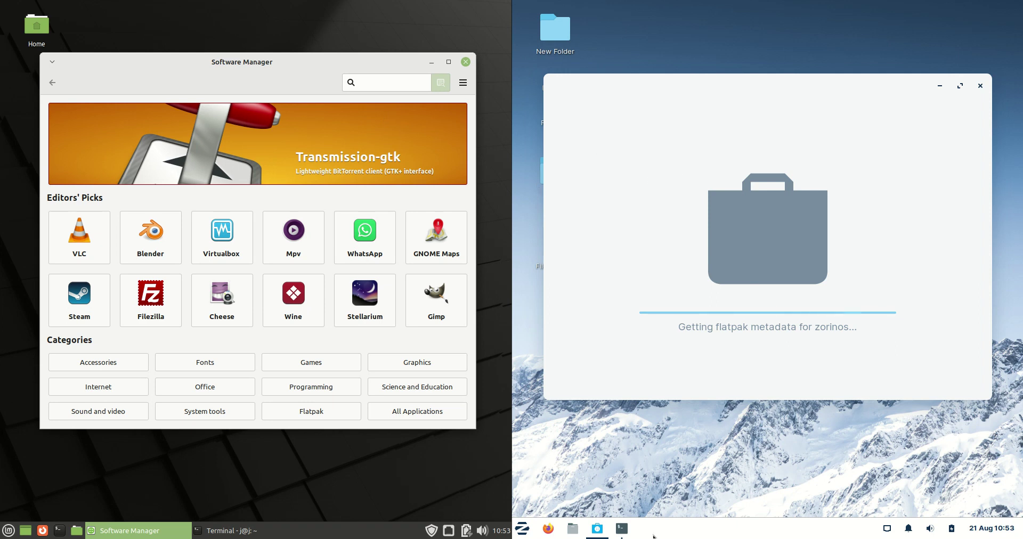
- Bring the Zorin terminal forward and flip between its htop and neofetch tabs
mouse_move(626, 530)
left_click(702, 487)
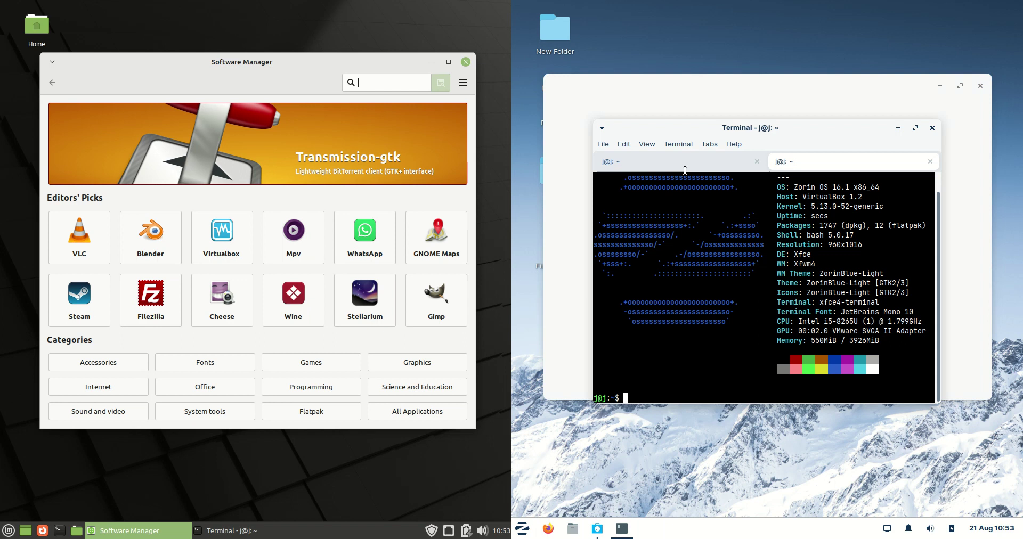
left_click(674, 167)
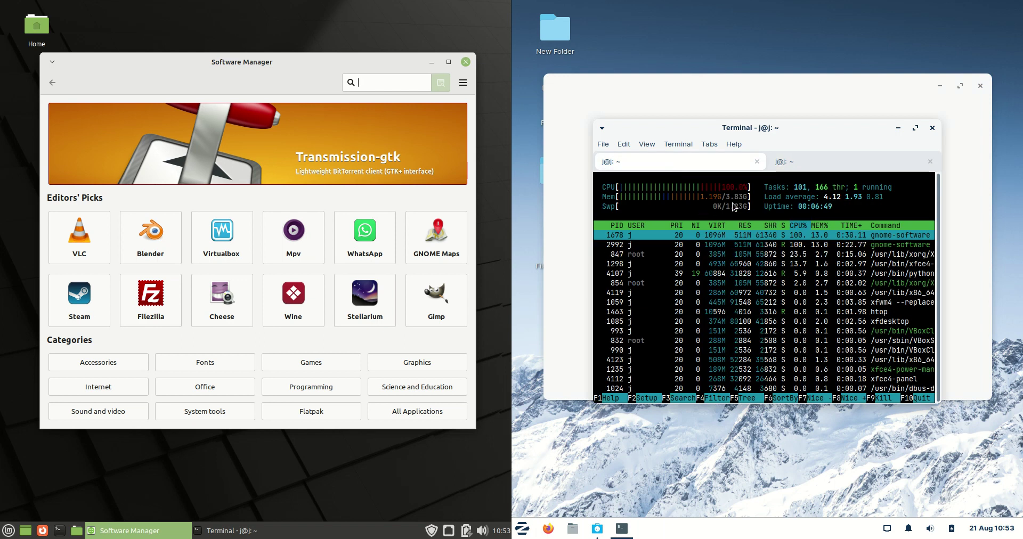
left_click(790, 166)
left_click_drag(799, 130, 807, 151)
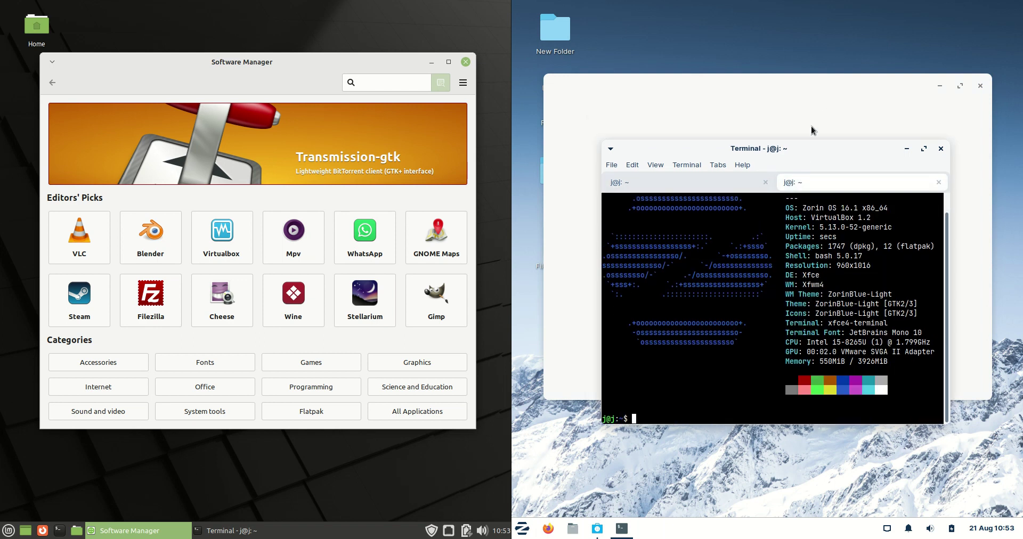
- Raise the Software store, revisit the htop and neofetch tabs, then minimise the terminal
left_click(839, 84)
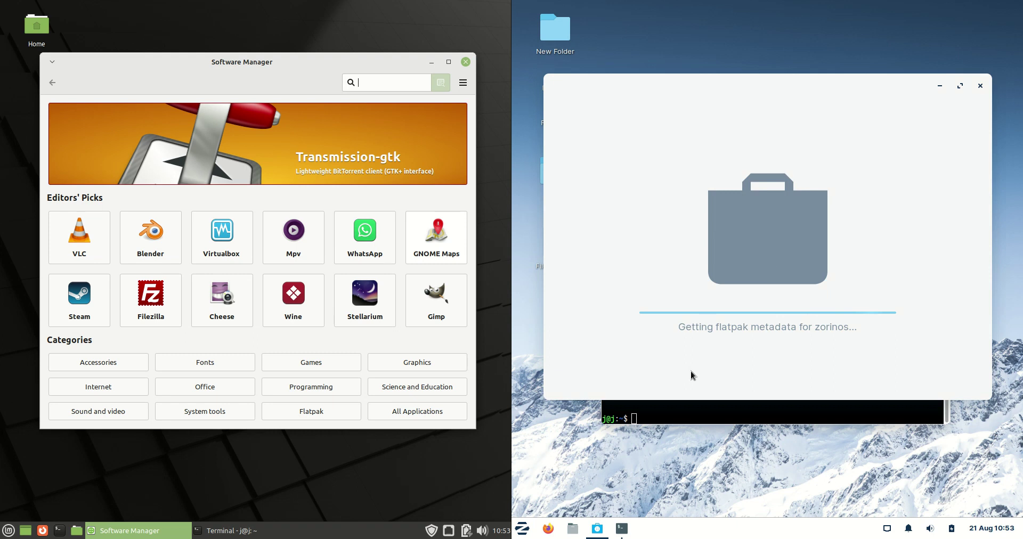
left_click(700, 410)
left_click(708, 188)
left_click(831, 182)
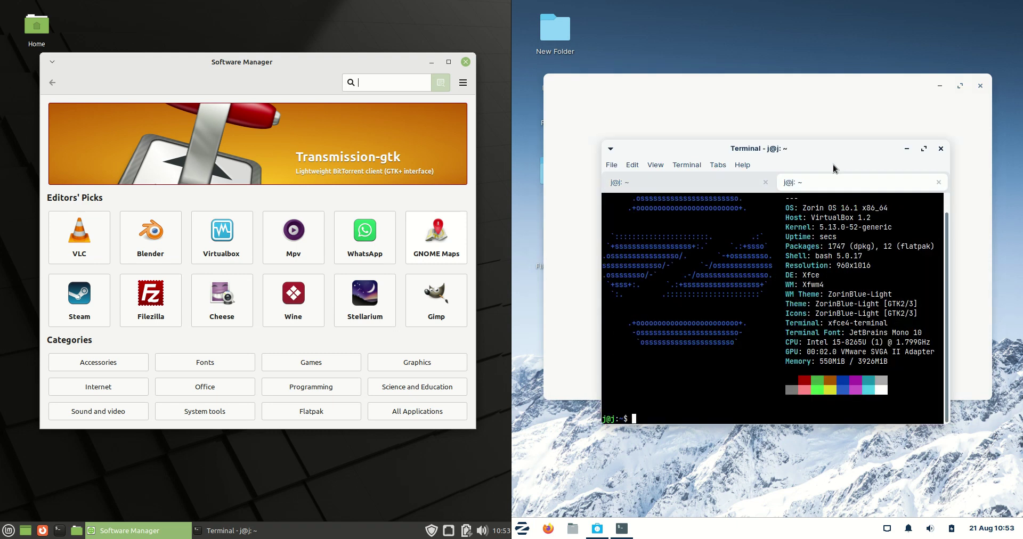
left_click_drag(830, 155, 809, 159)
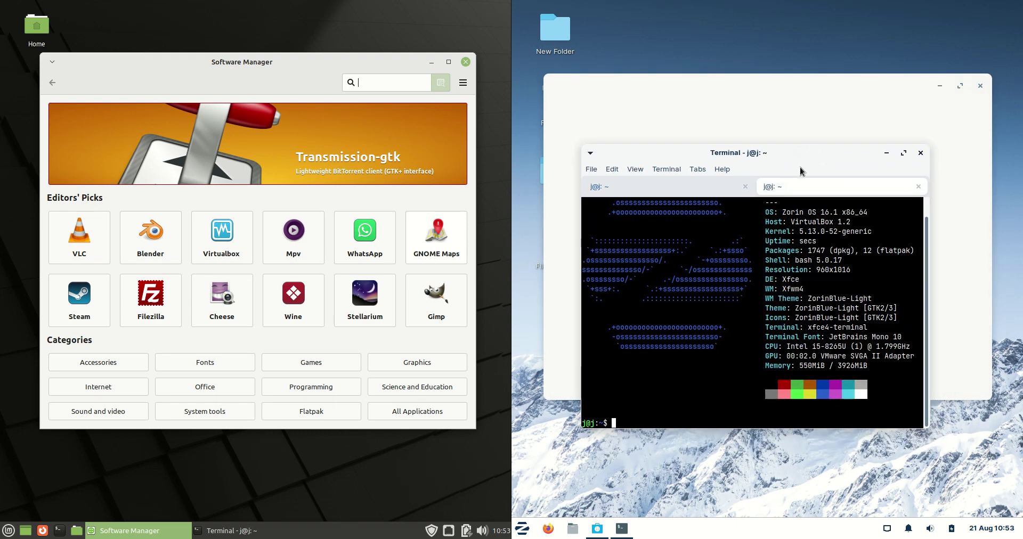
left_click(886, 153)
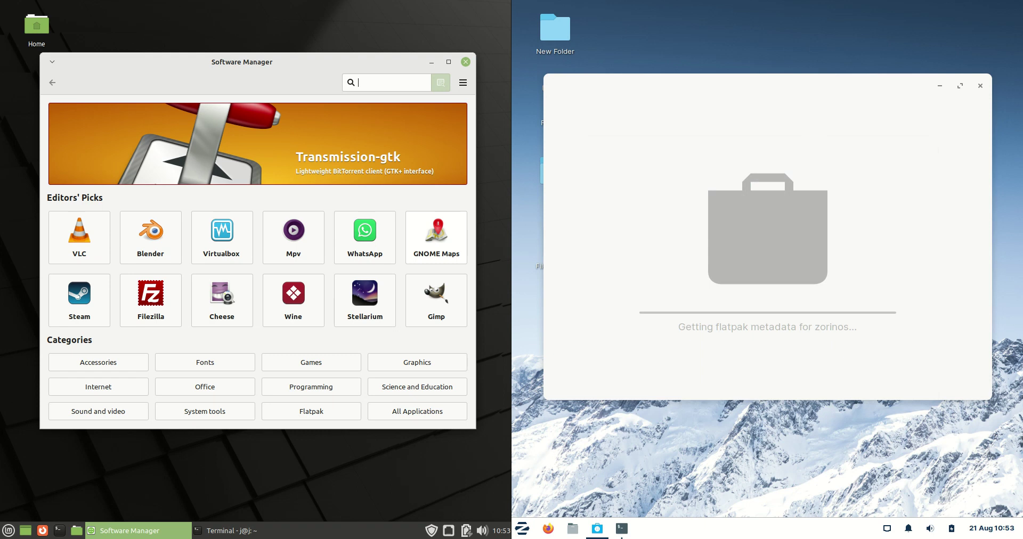
left_click(921, 2)
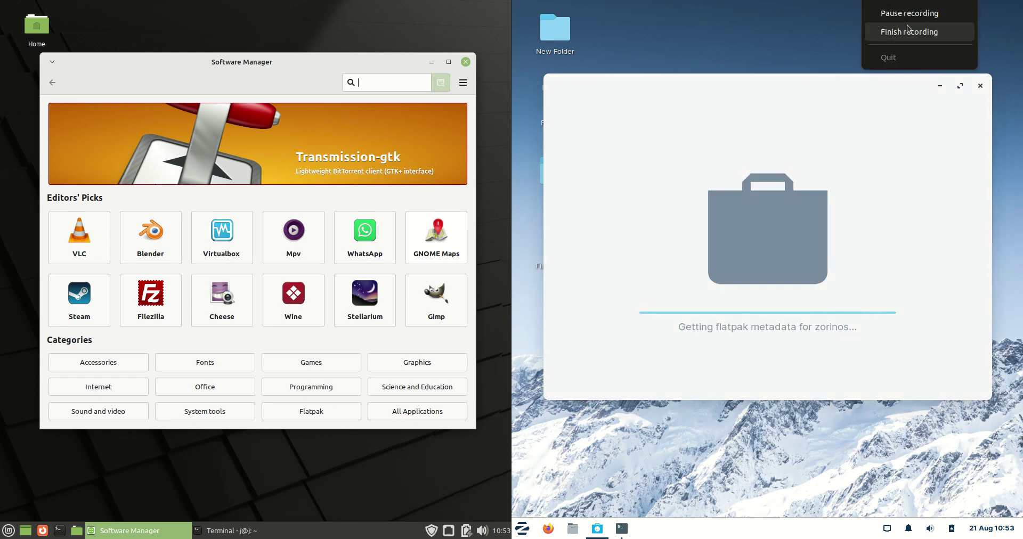
left_click(884, 15)
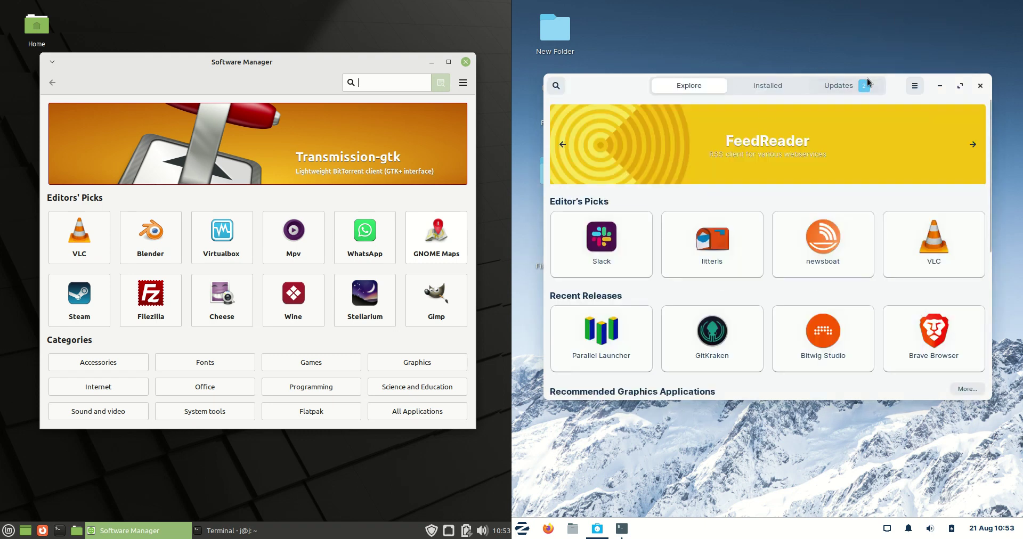
- Cycle the featured banner through Foliate, Steam, Dropbox and back to FeedReader
left_click_drag(638, 84, 627, 118)
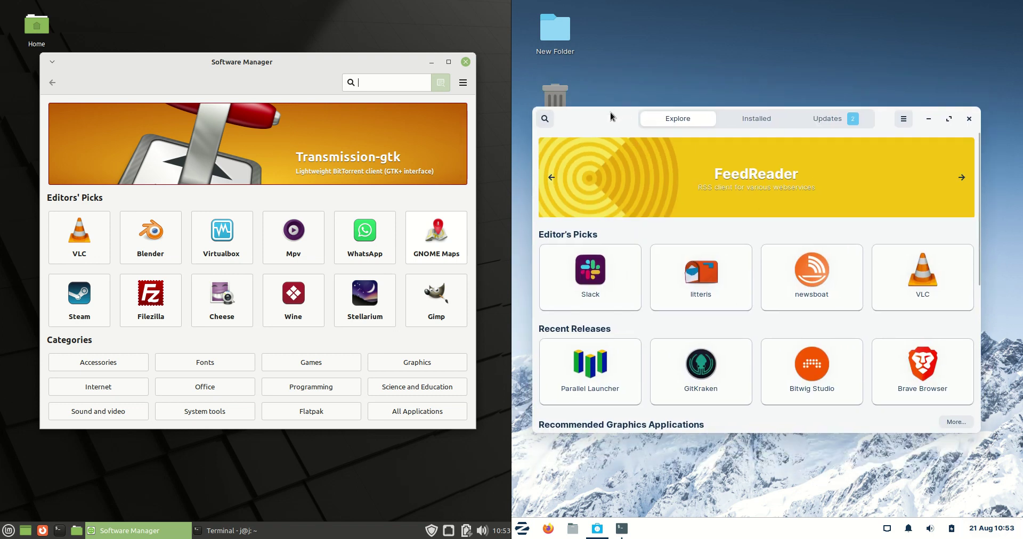
left_click_drag(612, 117, 615, 97)
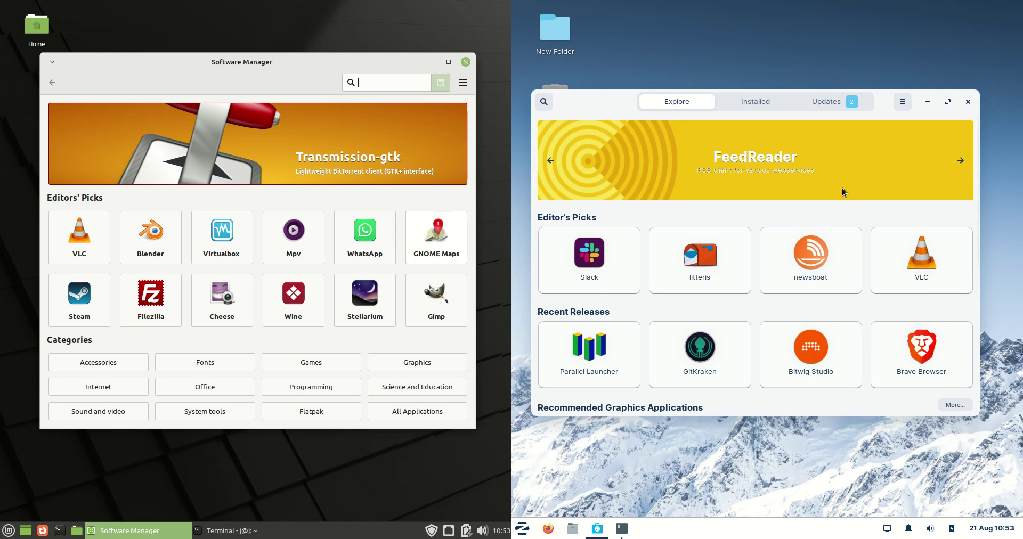
left_click(960, 160)
left_click(961, 161)
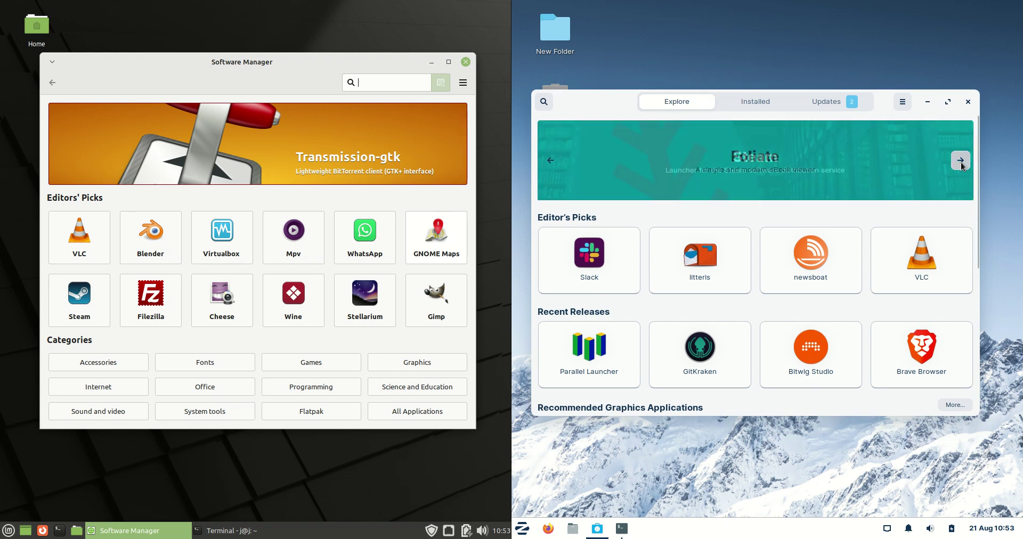
left_click(961, 161)
left_click(960, 161)
left_click(961, 161)
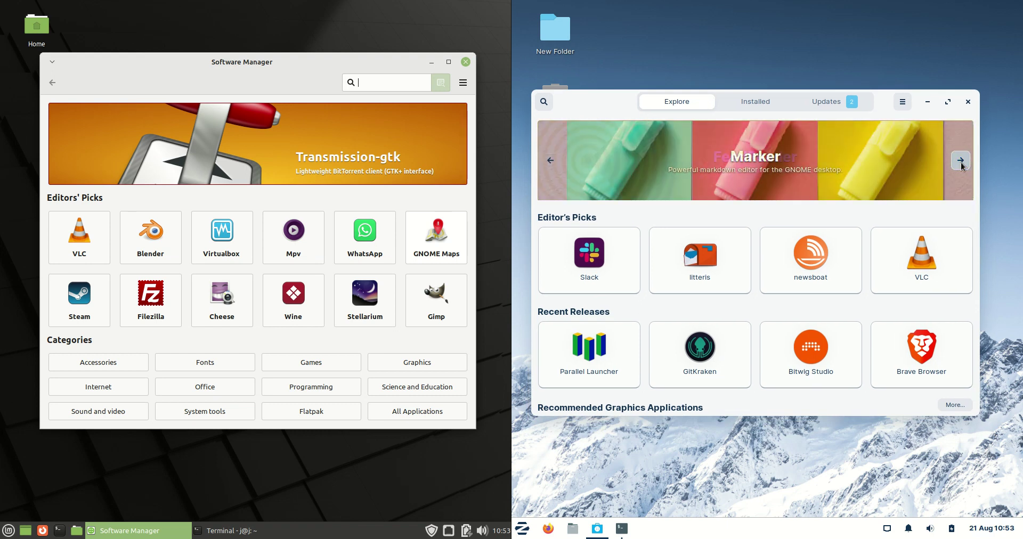
left_click(960, 161)
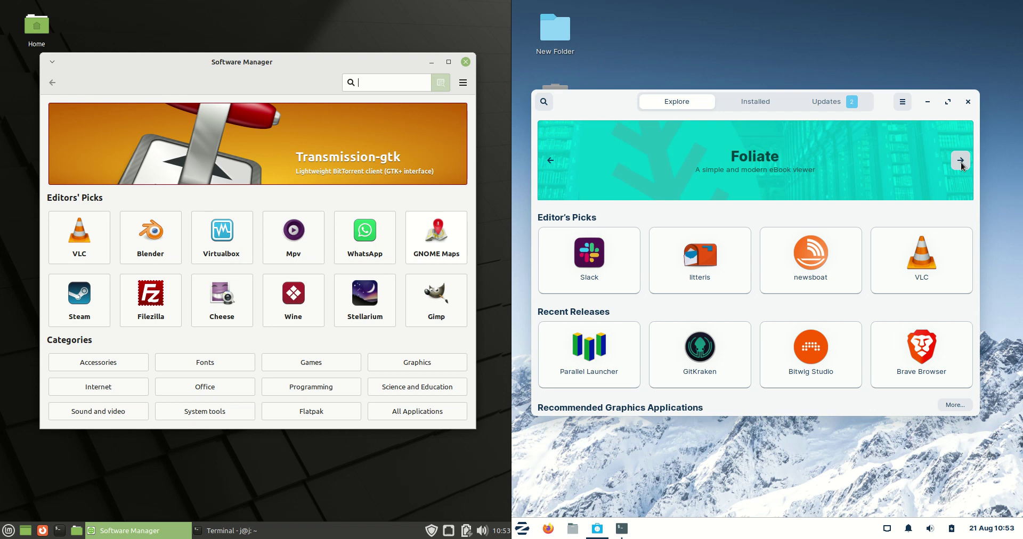
left_click(961, 161)
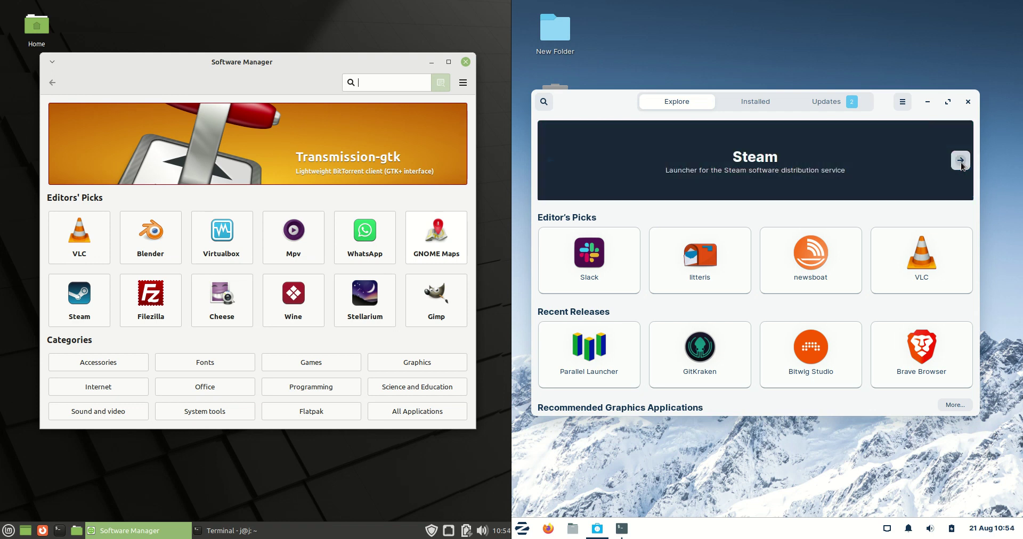
left_click(960, 161)
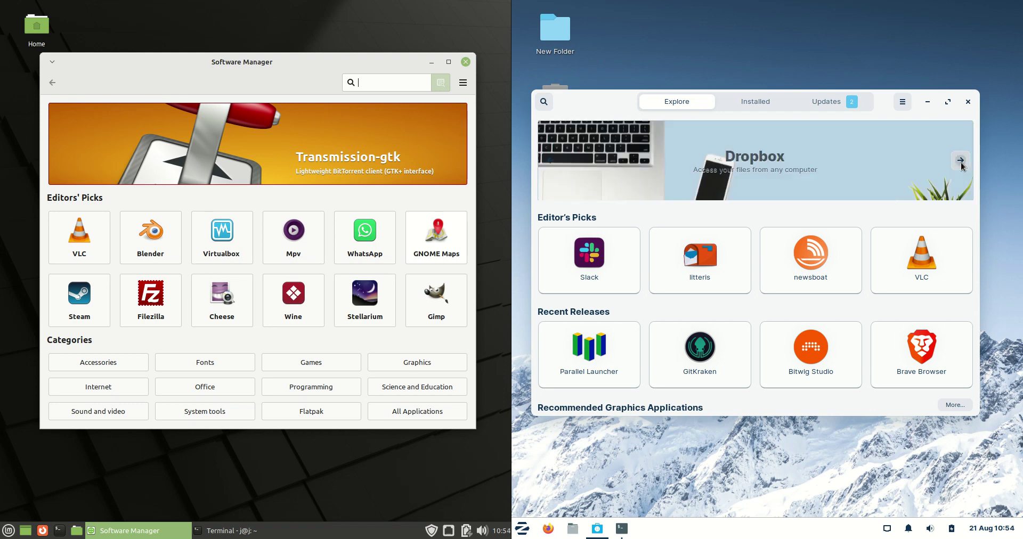
left_click(961, 161)
left_click(960, 161)
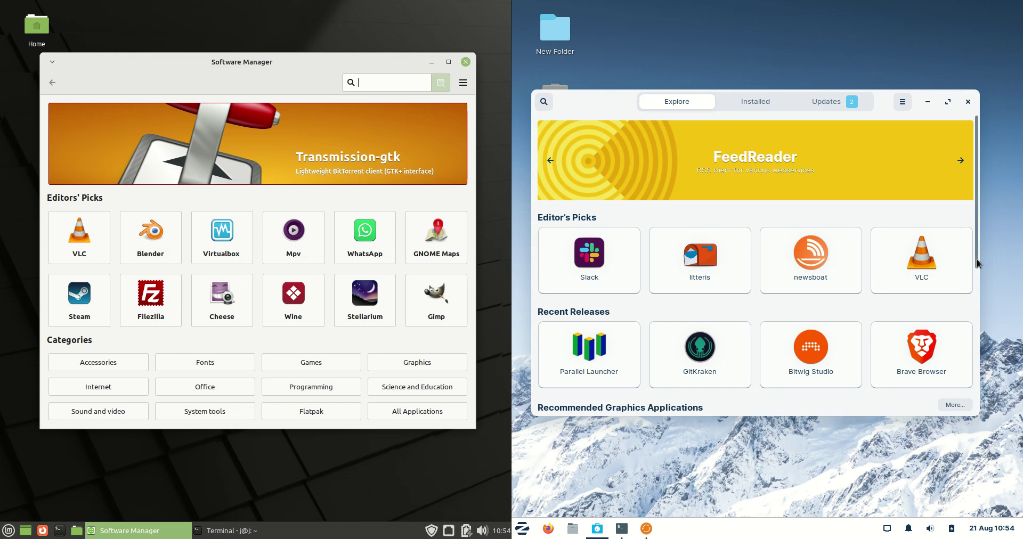
- Scroll the Explore page down to Categories and back up to Editor's Picks
scroll(976, 290, "down", 1)
scroll(976, 290, "down", 5)
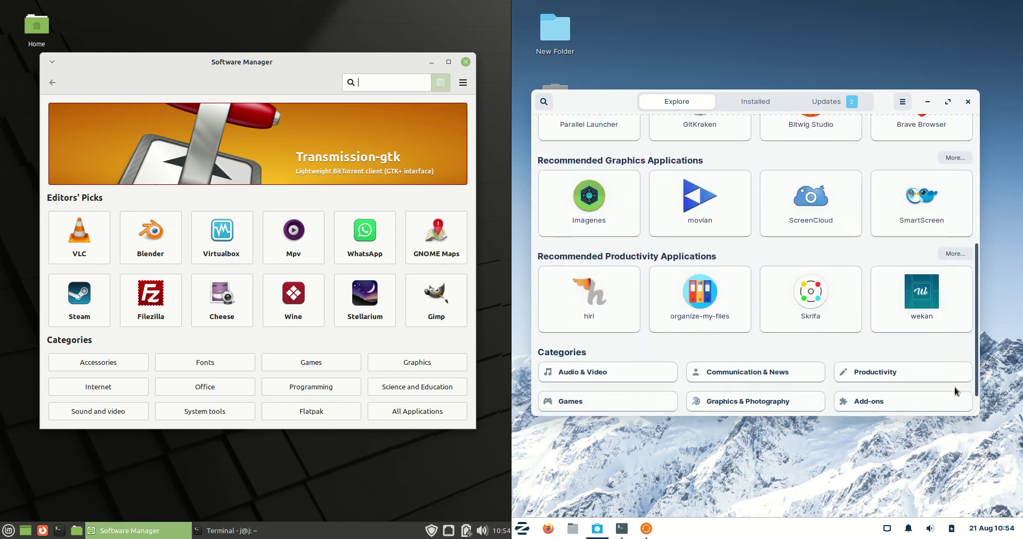
scroll(957, 390, "down", 1)
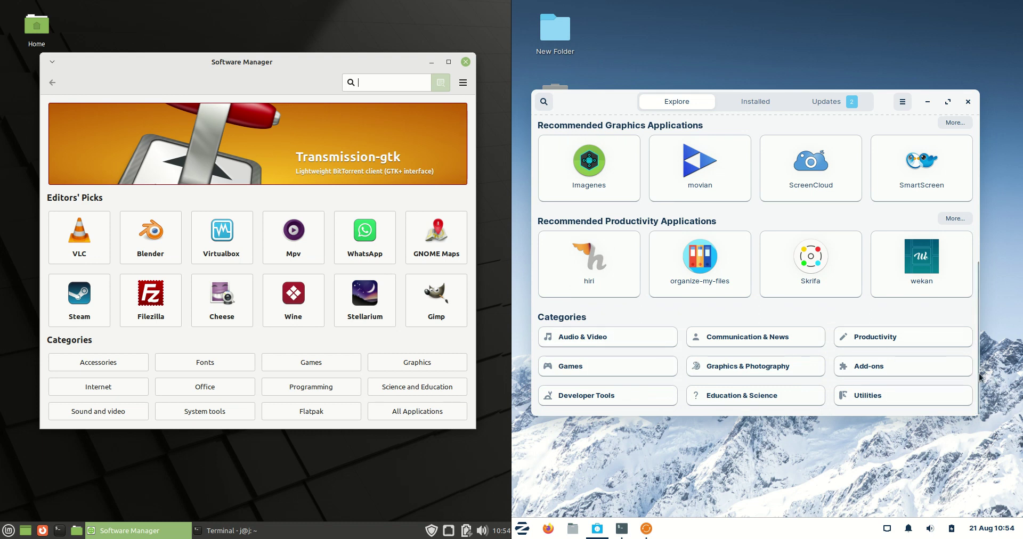
left_click_drag(979, 377, 978, 229)
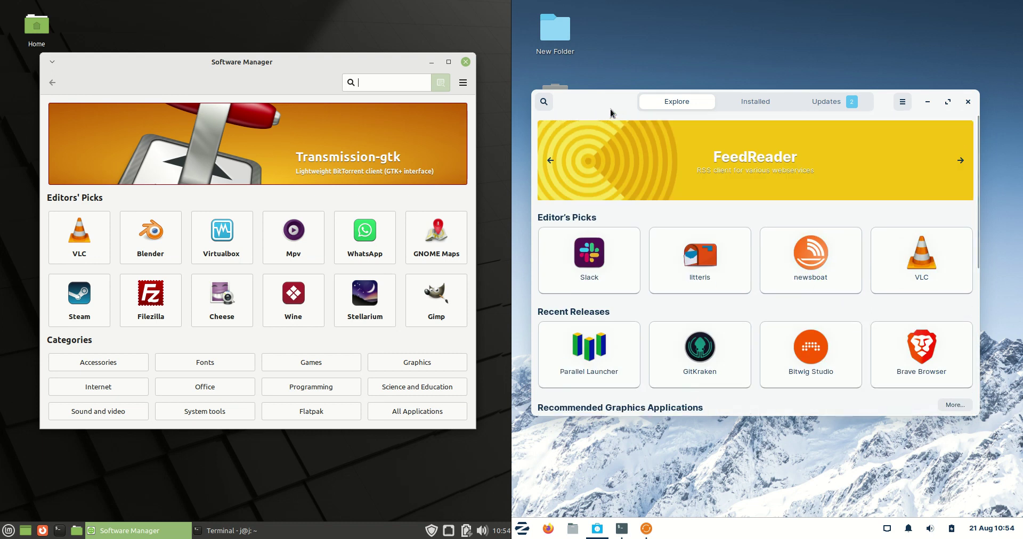
- View the Updates page, then list the installed applications such as GNOME Sudoku and GIMP
left_click(850, 128)
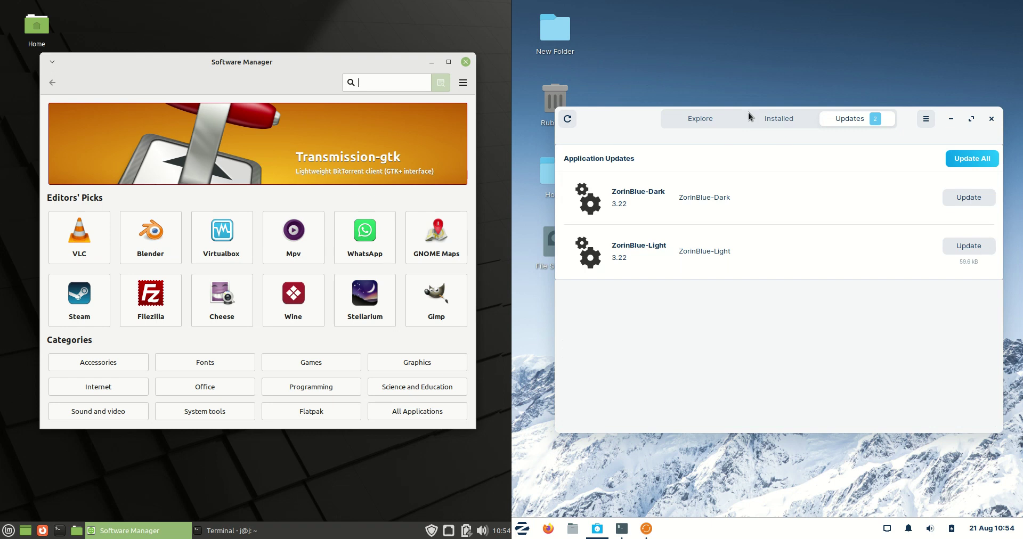
left_click(779, 120)
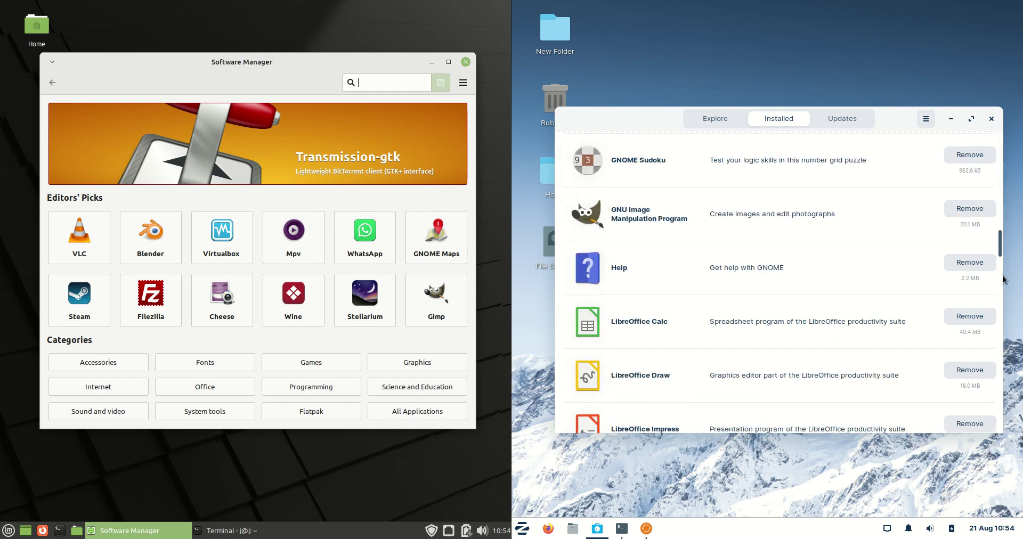
left_click(715, 112)
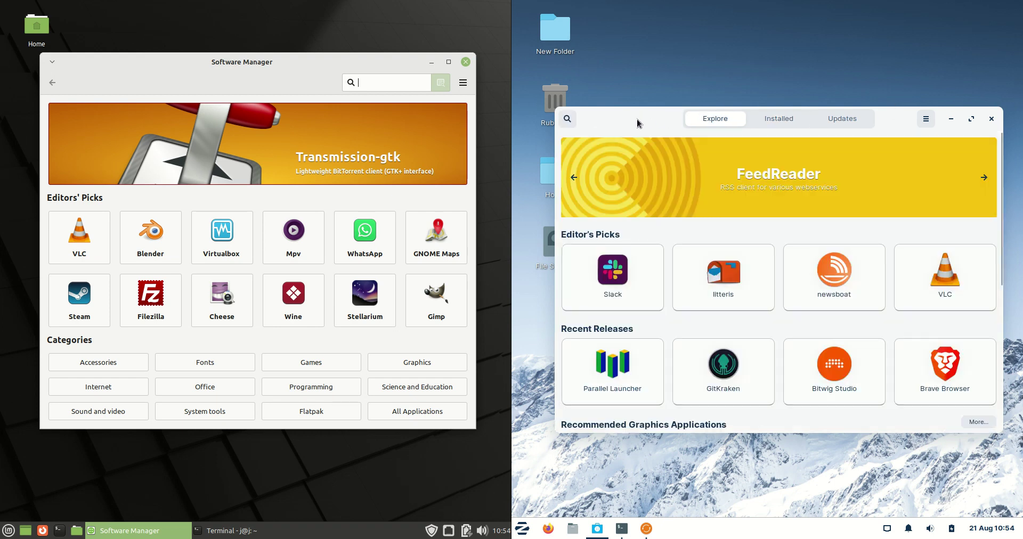
left_click_drag(638, 123, 607, 87)
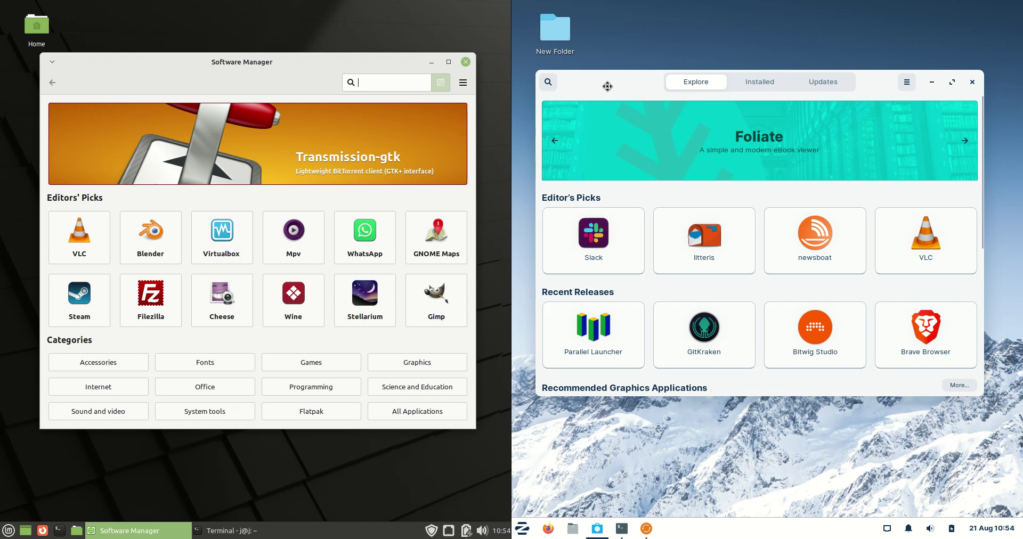
left_click_drag(607, 86, 632, 101)
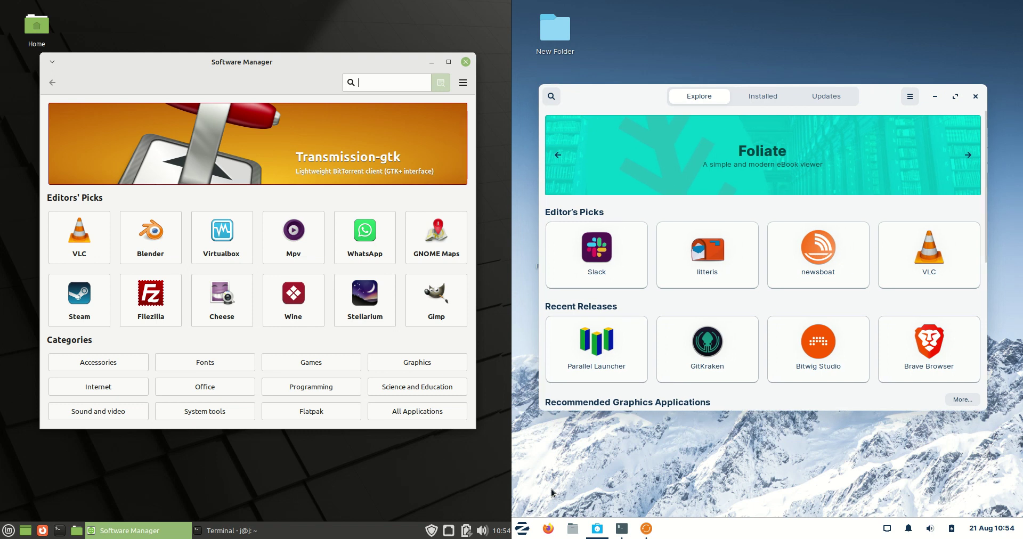
left_click(522, 528)
left_click_drag(698, 107, 632, 95)
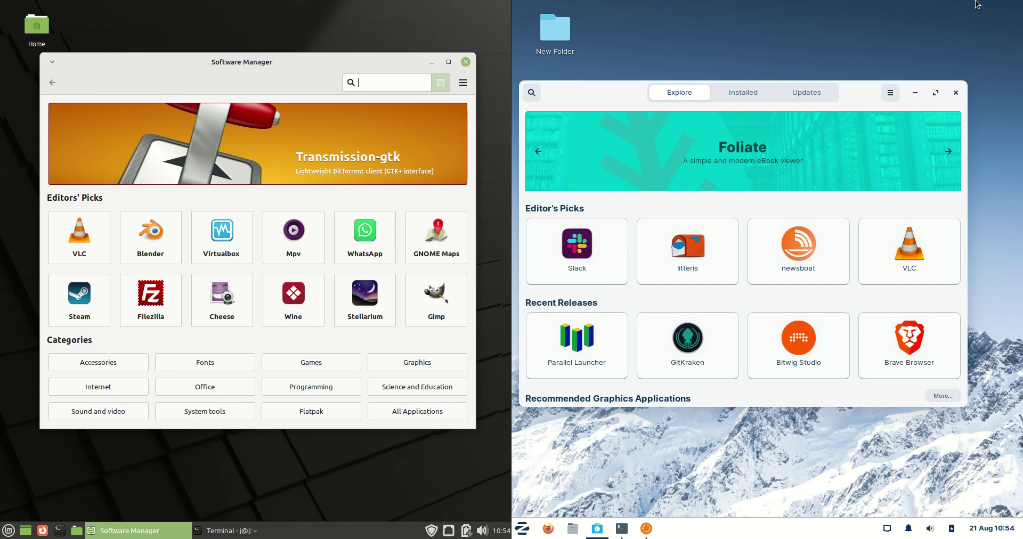
- Close Zorin Software, the updater and the terminal, then press Ctrl+Q for VirtualBox's Close Virtual Machine dialog
left_click(955, 92)
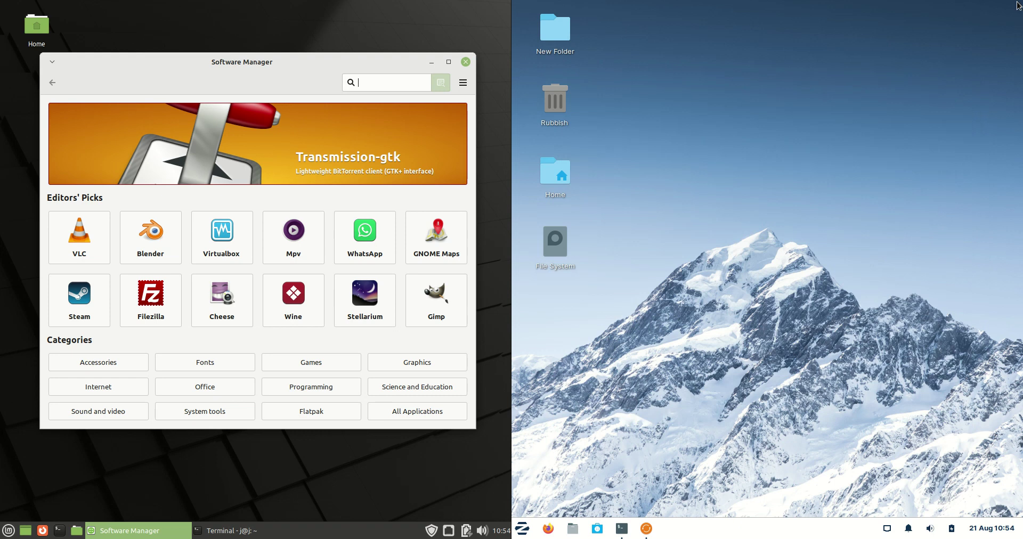
right_click(646, 528)
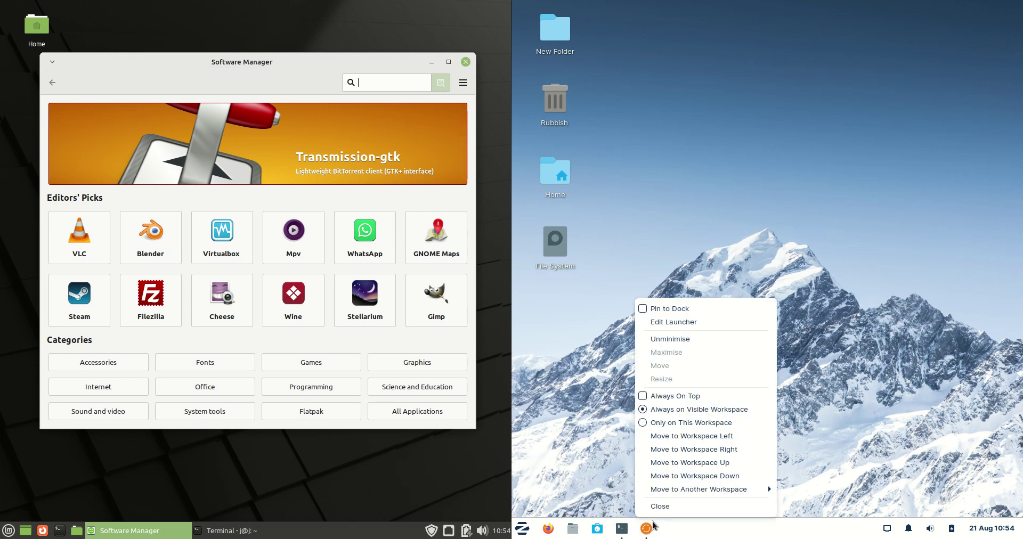
left_click(655, 509)
right_click(629, 528)
left_click(639, 511)
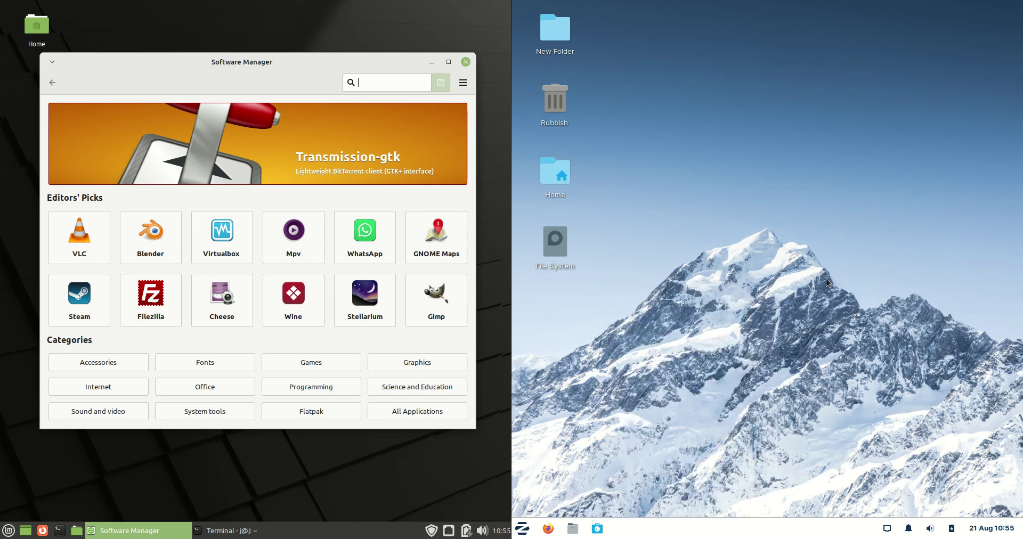
key("ctrl+q")
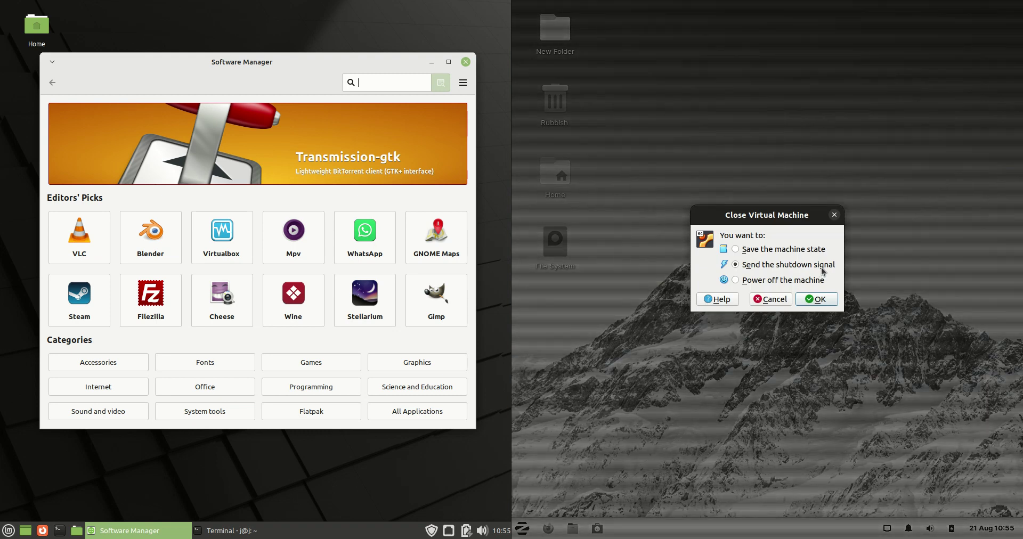